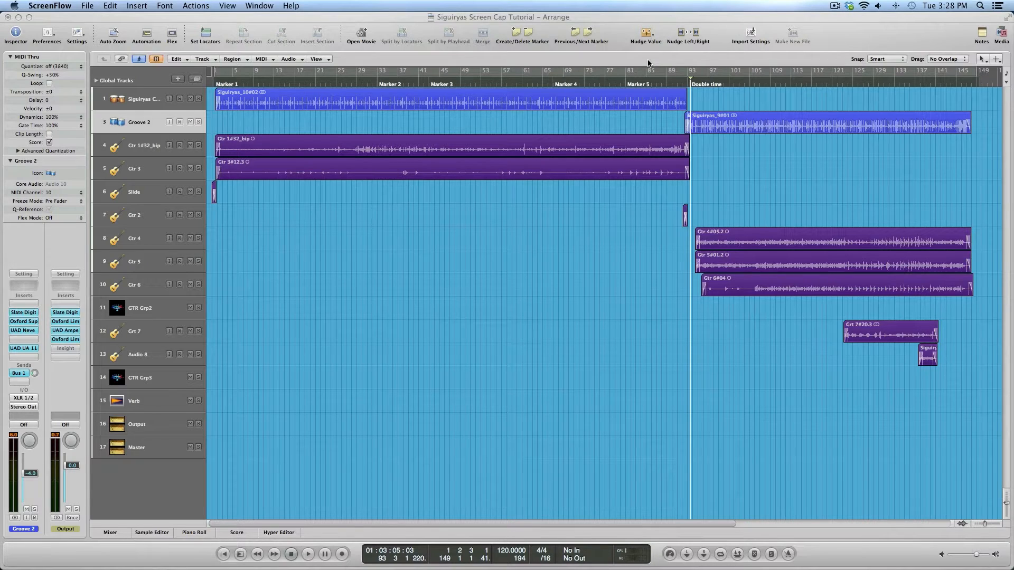
Enlarge and solo the Siguiryas Compas track, and play it from the start of the project
{"action": "left_click", "coordinate": [676, 87]}
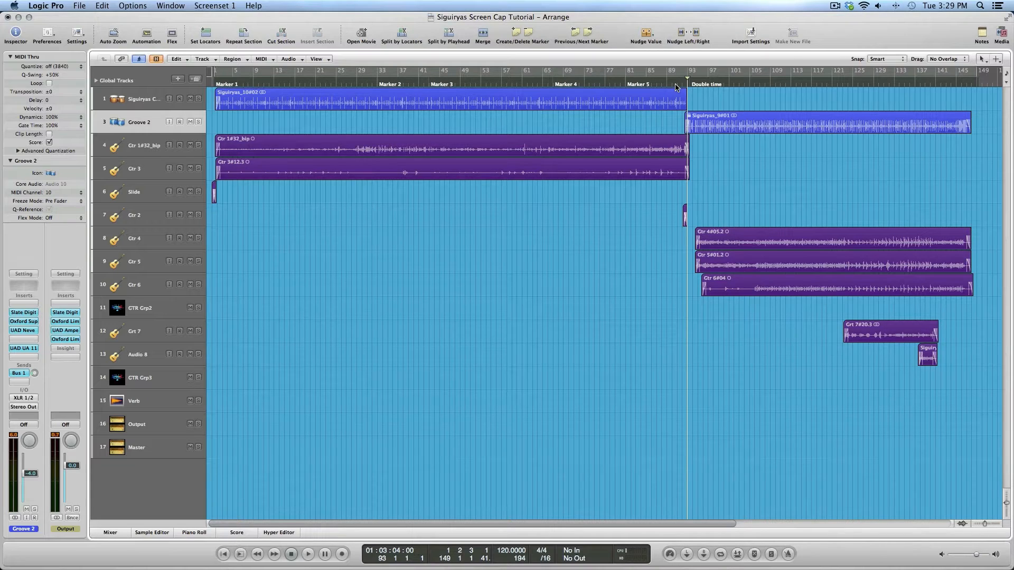
{"action": "key", "text": "Up"}
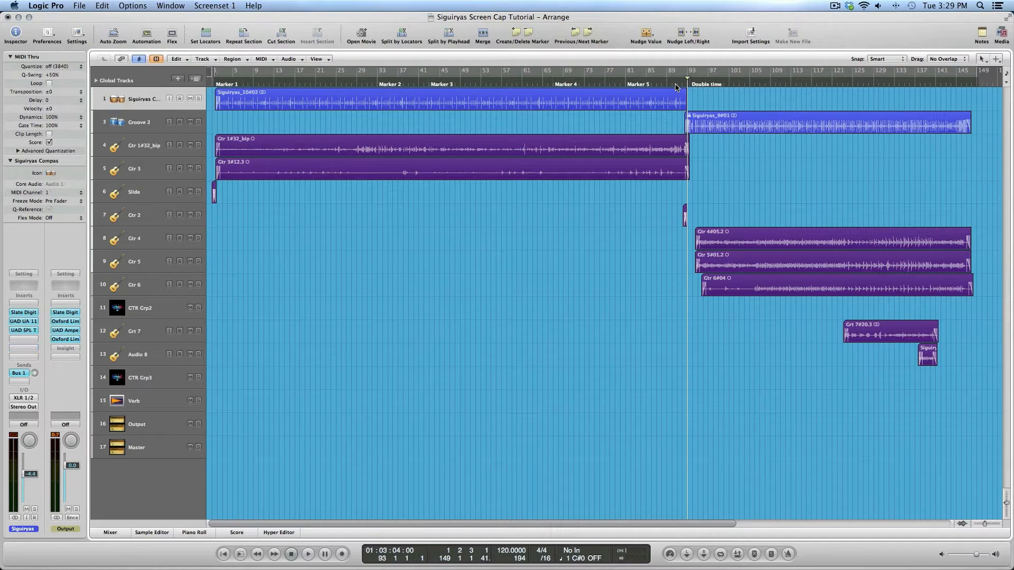
{"action": "key", "text": "ctrl+z"}
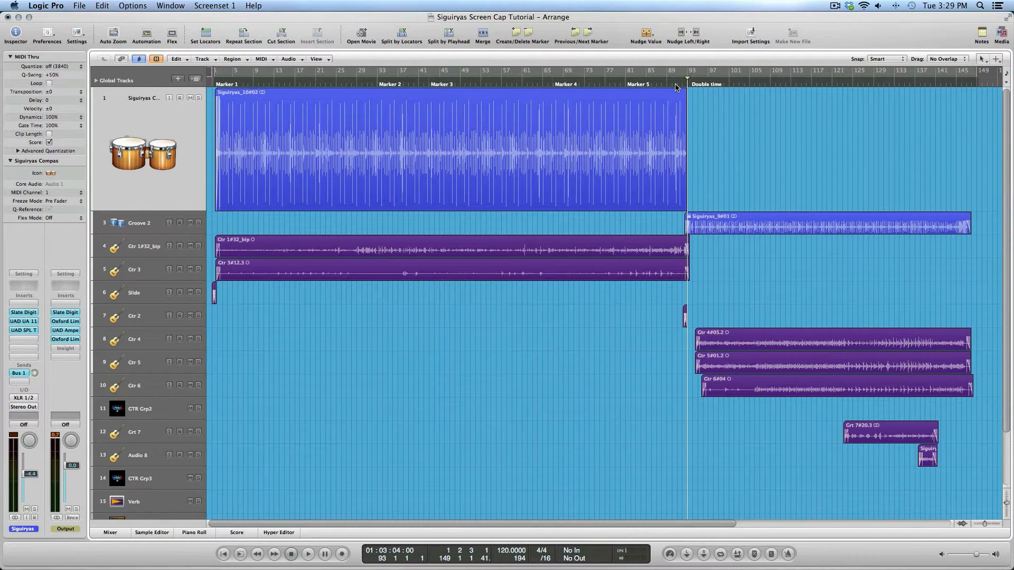
{"action": "key", "text": "Return"}
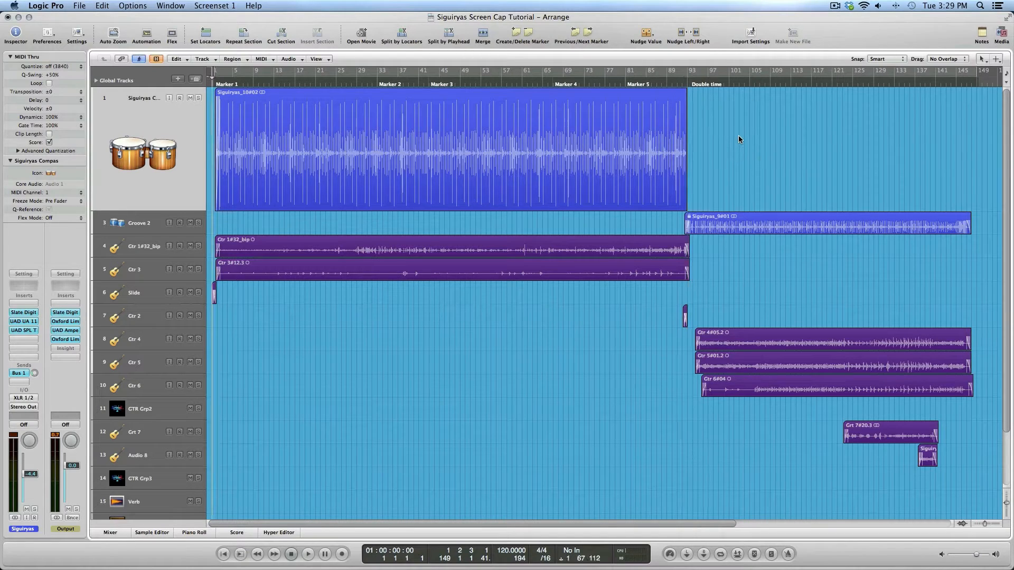
{"action": "key", "text": "s"}
{"action": "key", "text": "space"}
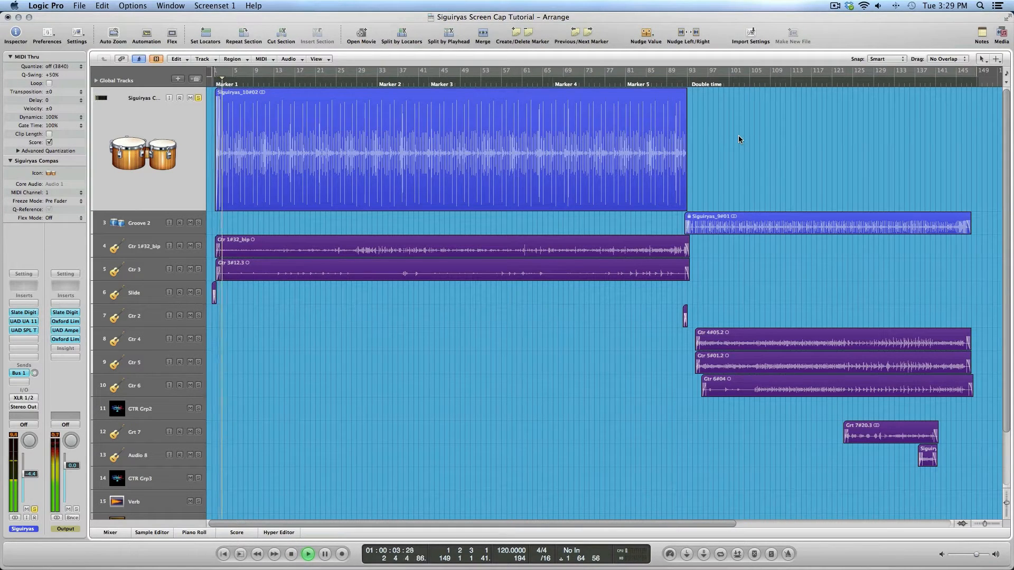
Play the soloed Groove 2 track from just after the Double time marker, and stop playback
{"action": "left_click", "coordinate": [699, 86]}
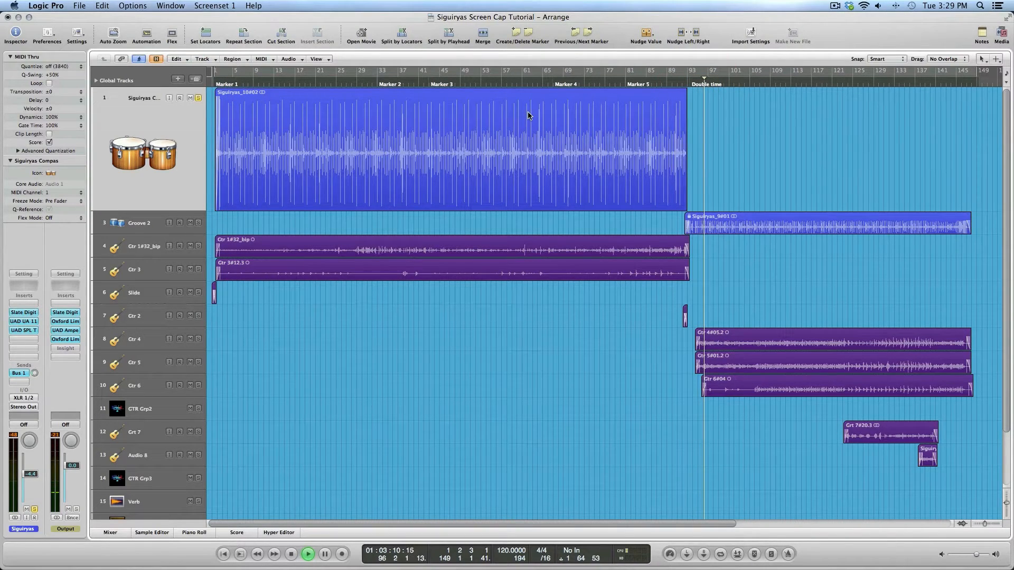
{"action": "key", "text": "Down"}
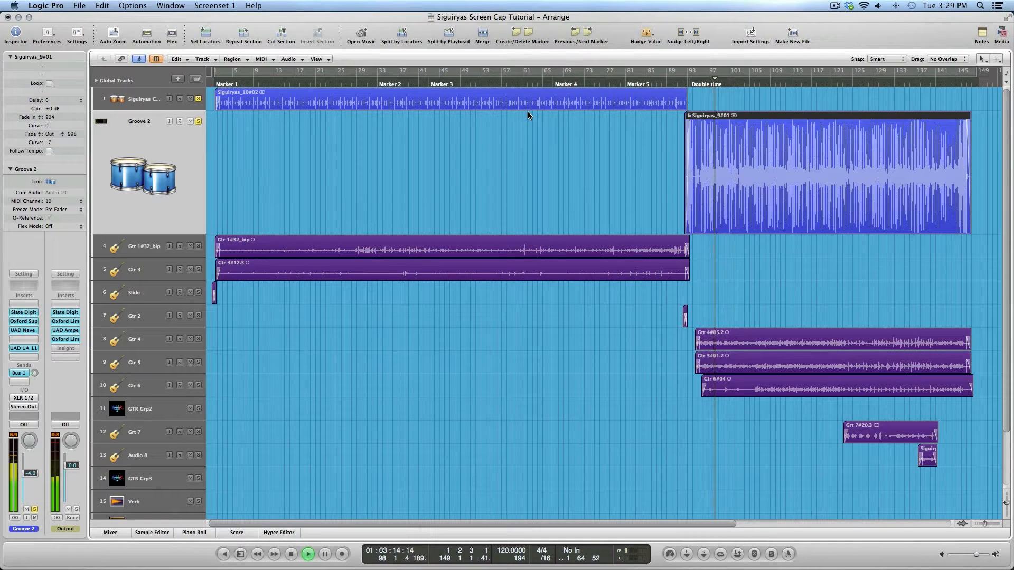
{"action": "key", "text": "space"}
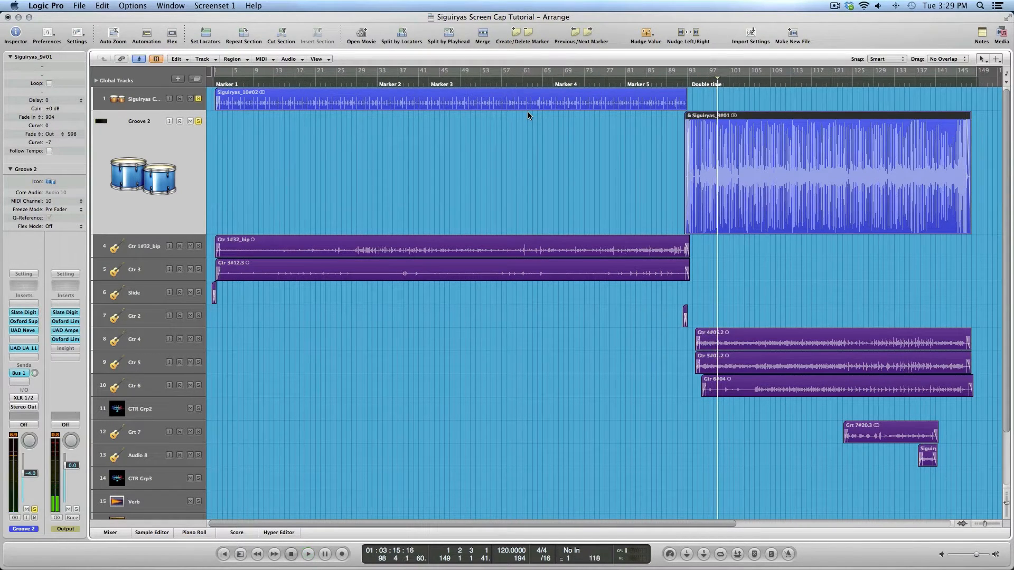
Turn off solo and mute the Verb track, with the Siguiryas Compas track selected and enlarged at the project start
{"action": "left_click", "coordinate": [527, 111]}
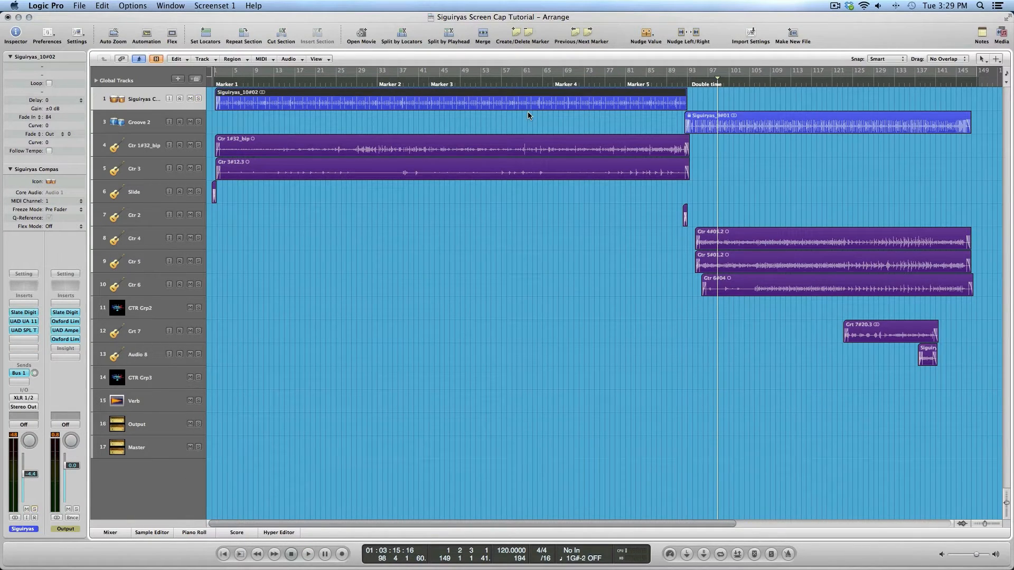
{"action": "key", "text": "Return"}
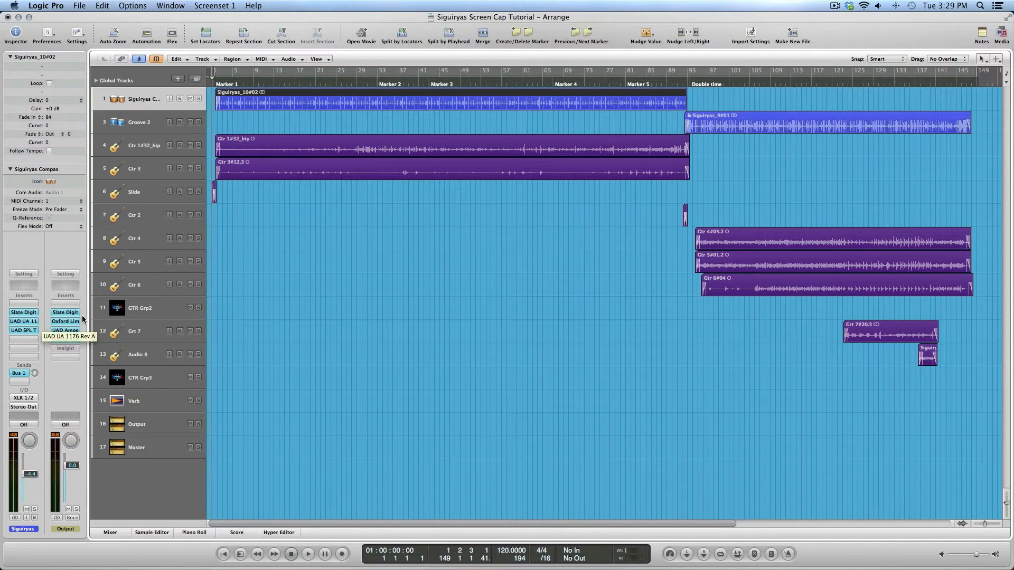
{"action": "left_click", "coordinate": [191, 402]}
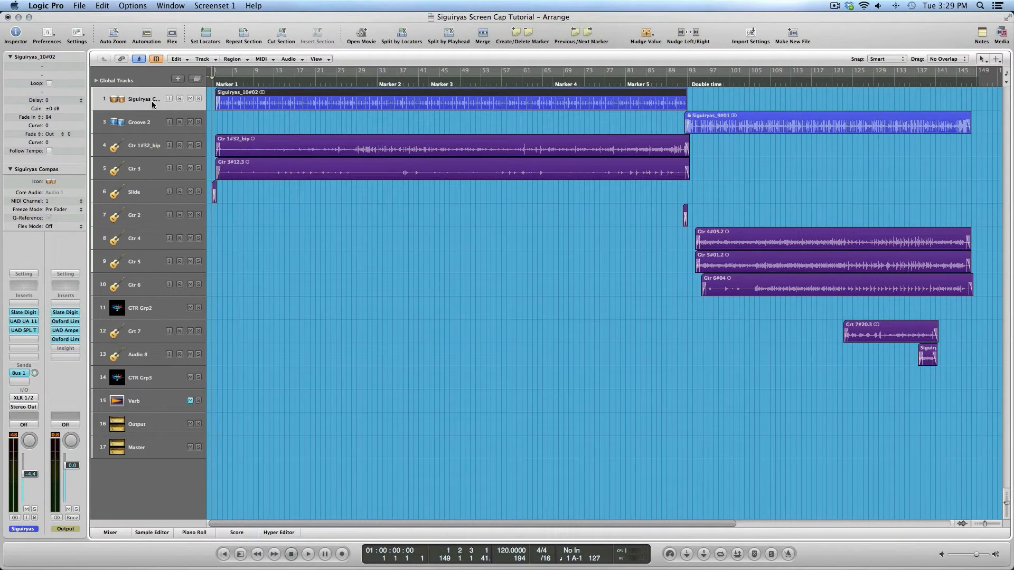
{"action": "key", "text": "ctrl+z"}
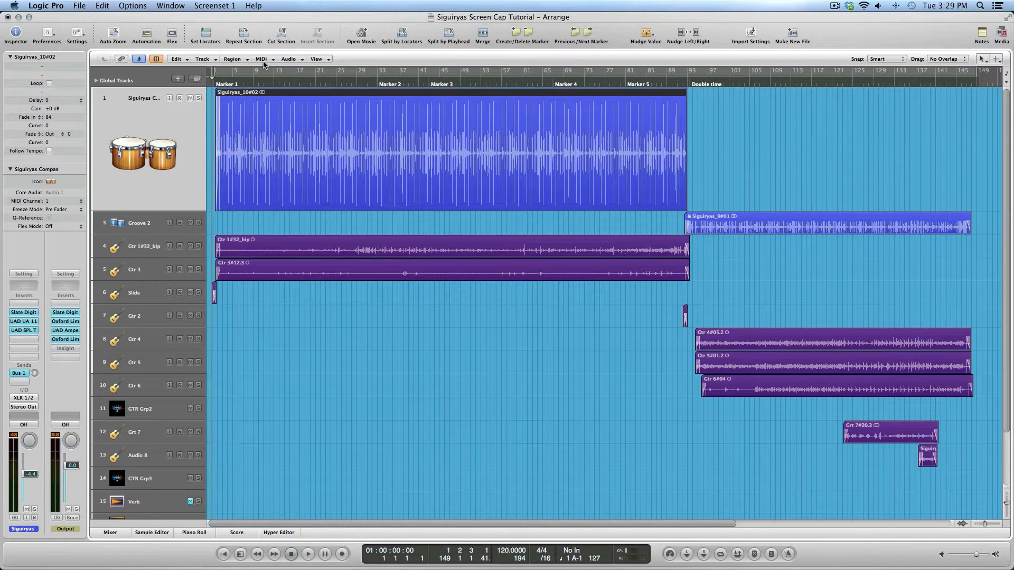
Examine the Slate Digital Virtual Channel, UAD UA 1176 and SPL Transient Designer plug-ins on the Siguiryas Compas track, one by one
{"action": "left_click", "coordinate": [24, 312]}
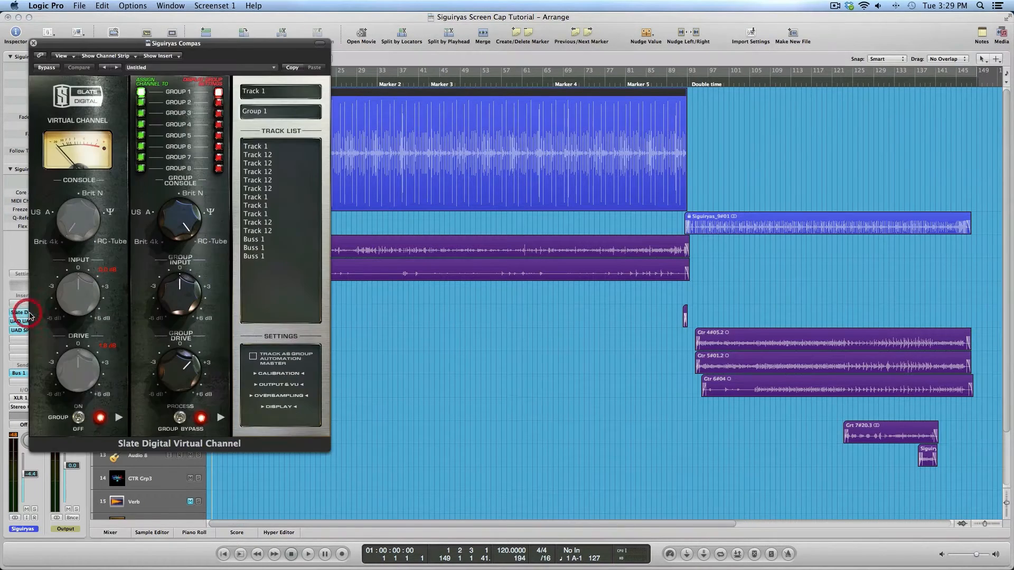
{"action": "left_click", "coordinate": [34, 44]}
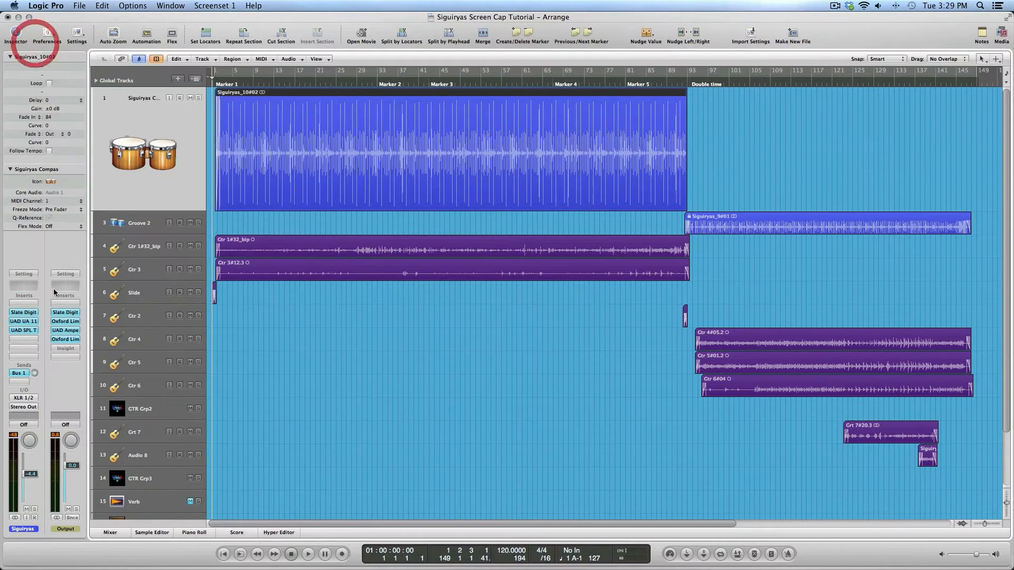
{"action": "left_click", "coordinate": [26, 323]}
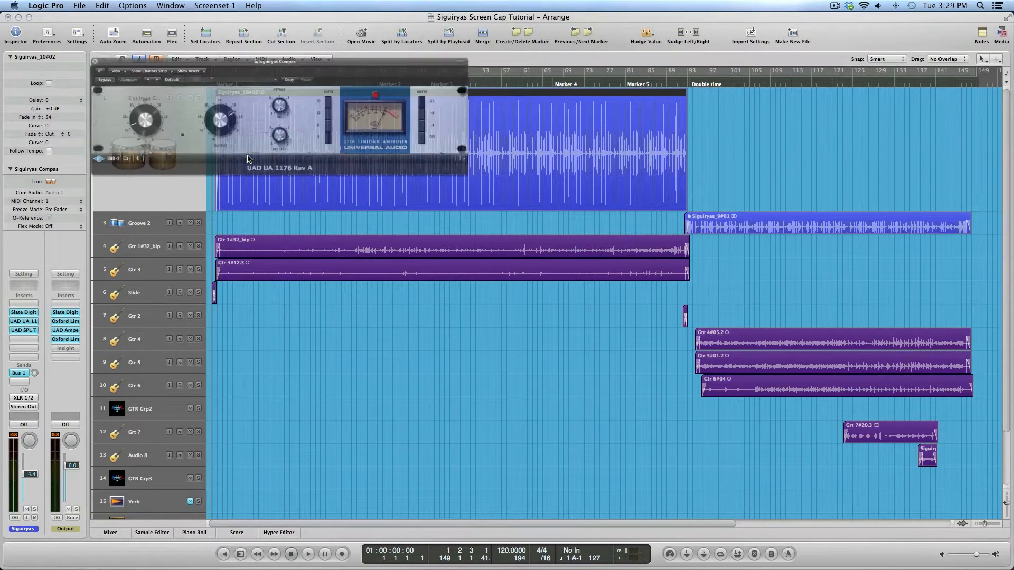
{"action": "left_click", "coordinate": [33, 43]}
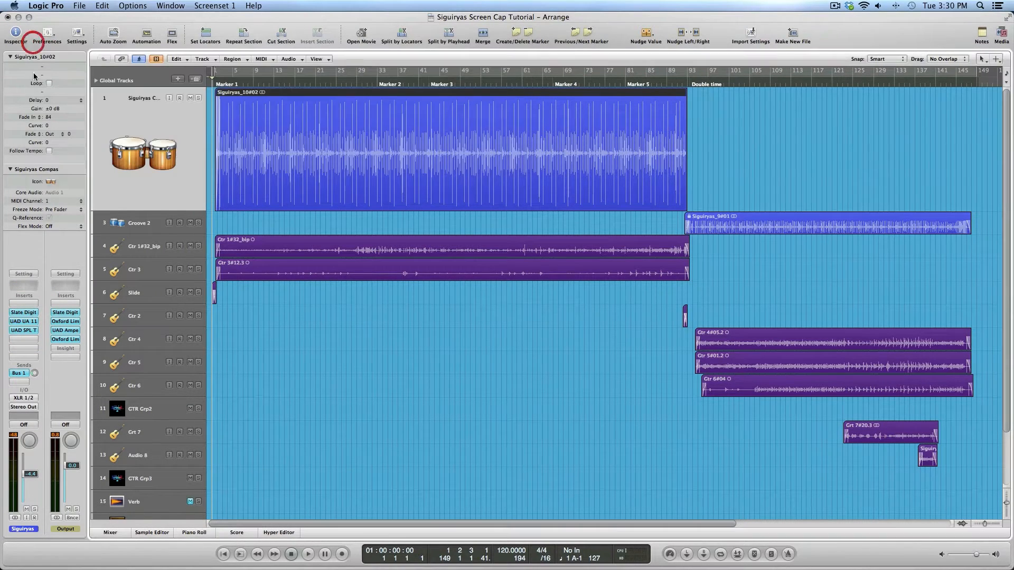
{"action": "left_click", "coordinate": [26, 330]}
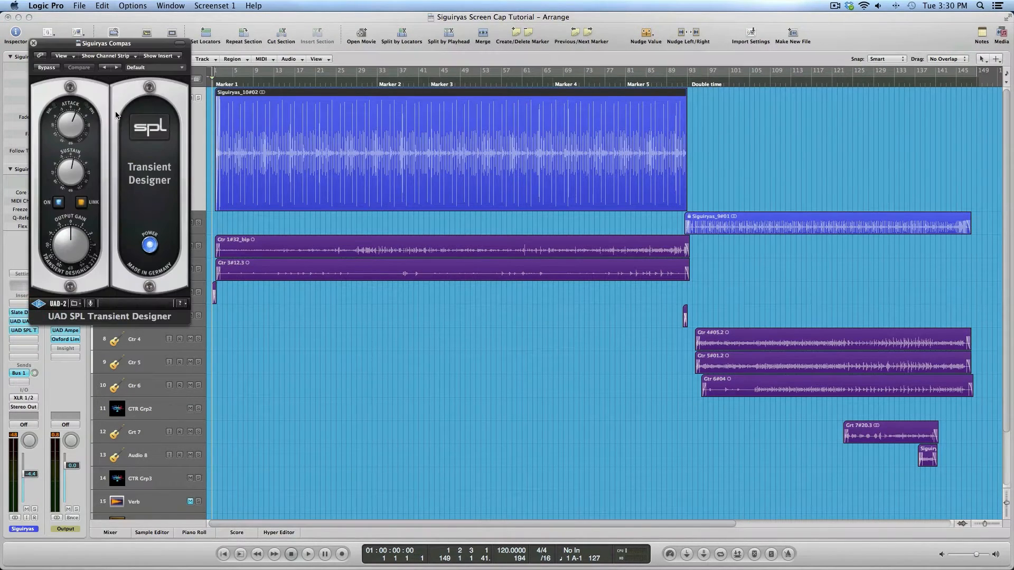
{"action": "left_click", "coordinate": [34, 44]}
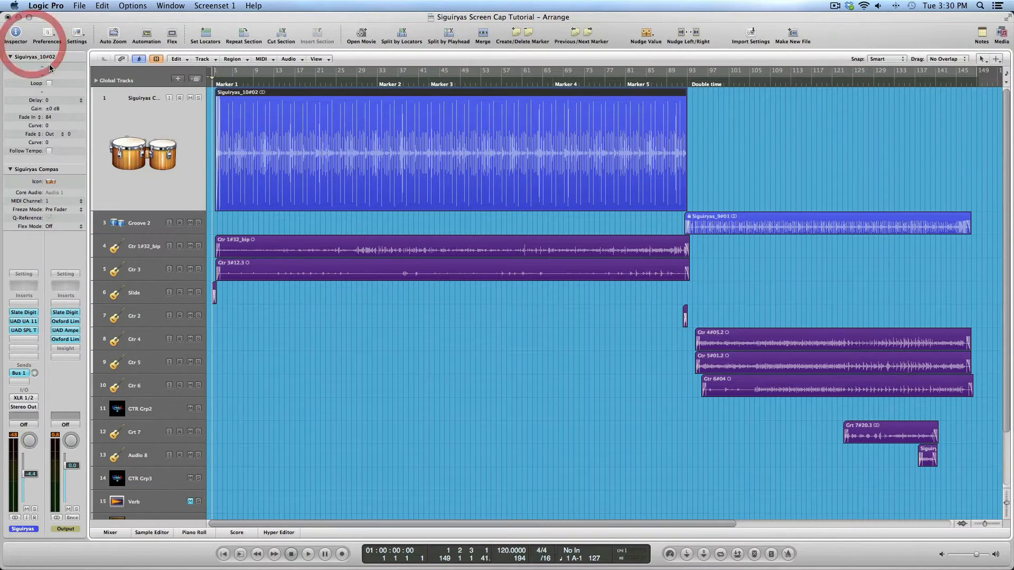
Bypass the Transient Designer, UA 1176 and Slate Digital plug-ins on the Siguiryas Compas track
{"action": "left_click", "coordinate": [22, 332], "text": "alt"}
{"action": "left_click", "coordinate": [23, 322], "text": "alt"}
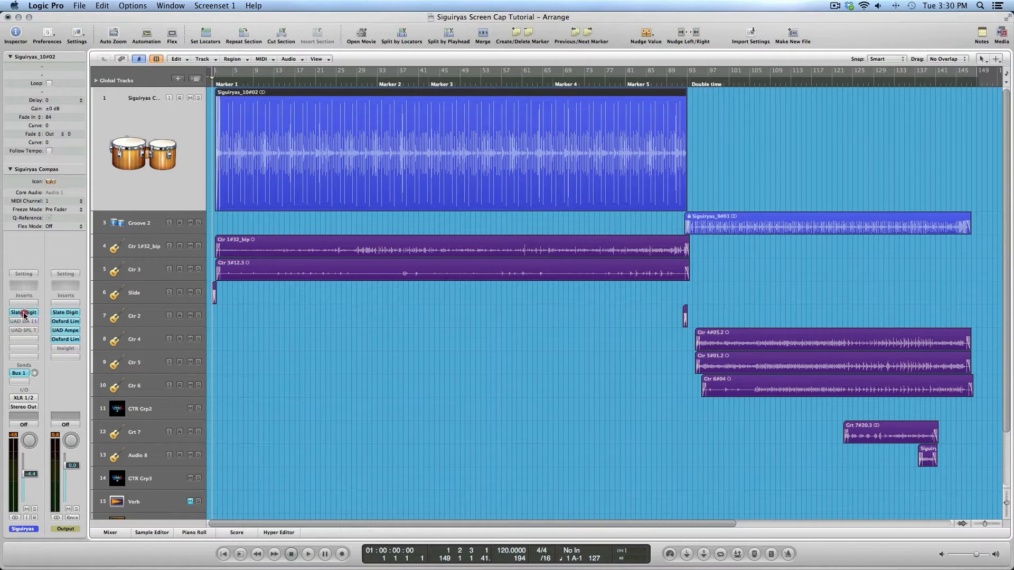
{"action": "left_click", "coordinate": [23, 315], "text": "alt"}
Solo the Siguiryas Compas track and listen to it unprocessed from the project start, stopping after a few bars
{"action": "left_click", "coordinate": [305, 81]}
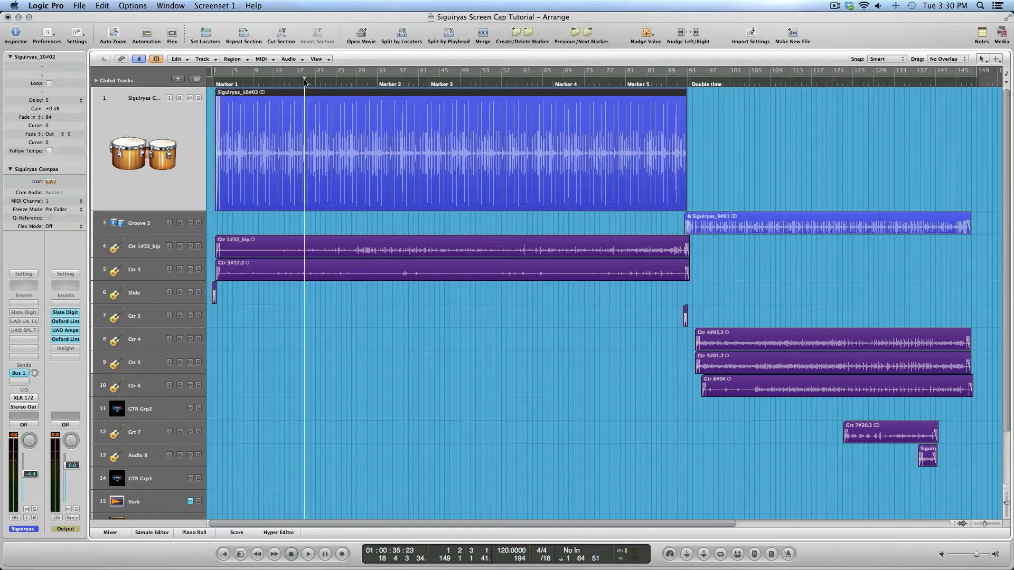
{"action": "key", "text": "Return"}
{"action": "key", "text": "space"}
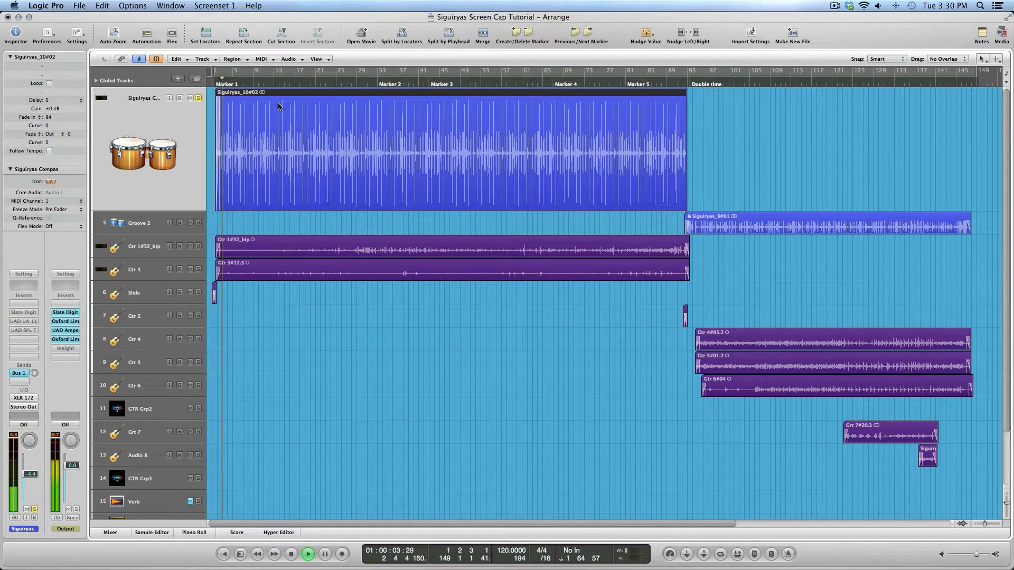
{"action": "key", "text": "s"}
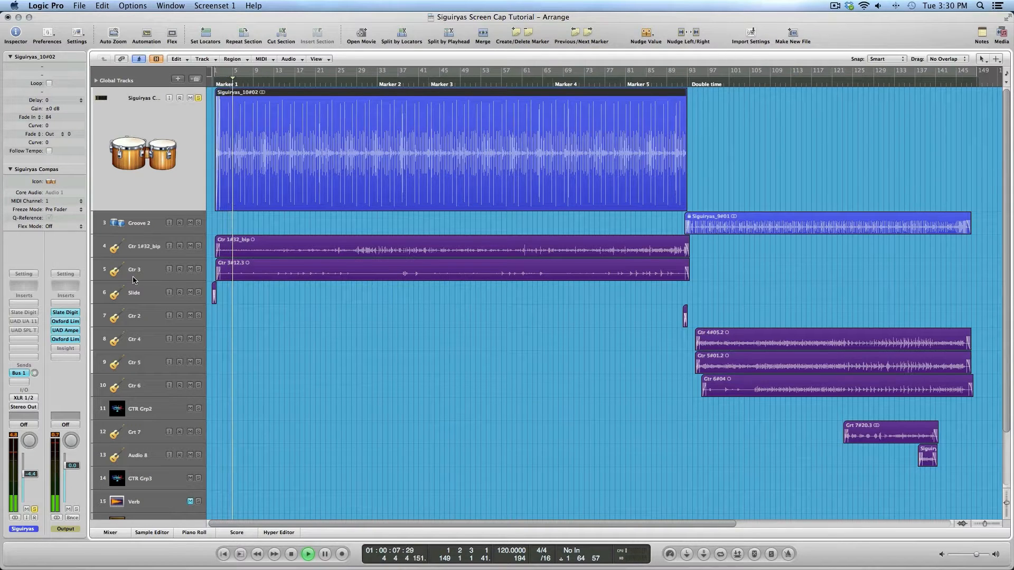
{"action": "key", "text": "space"}
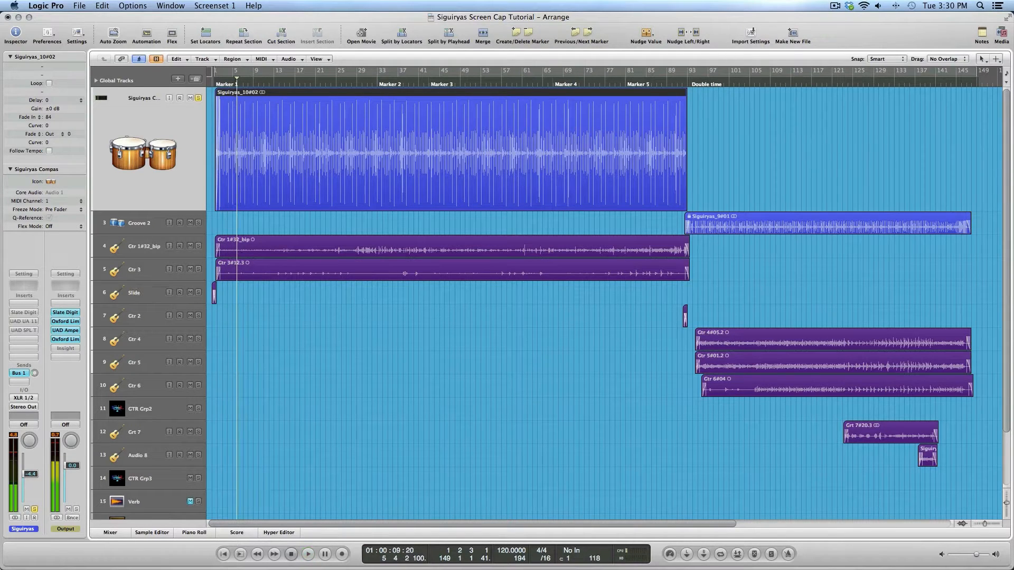
Re-enable the Slate Digital Virtual Channel plug-in on the Siguiryas Compas track and close its window
{"action": "left_click", "coordinate": [23, 313]}
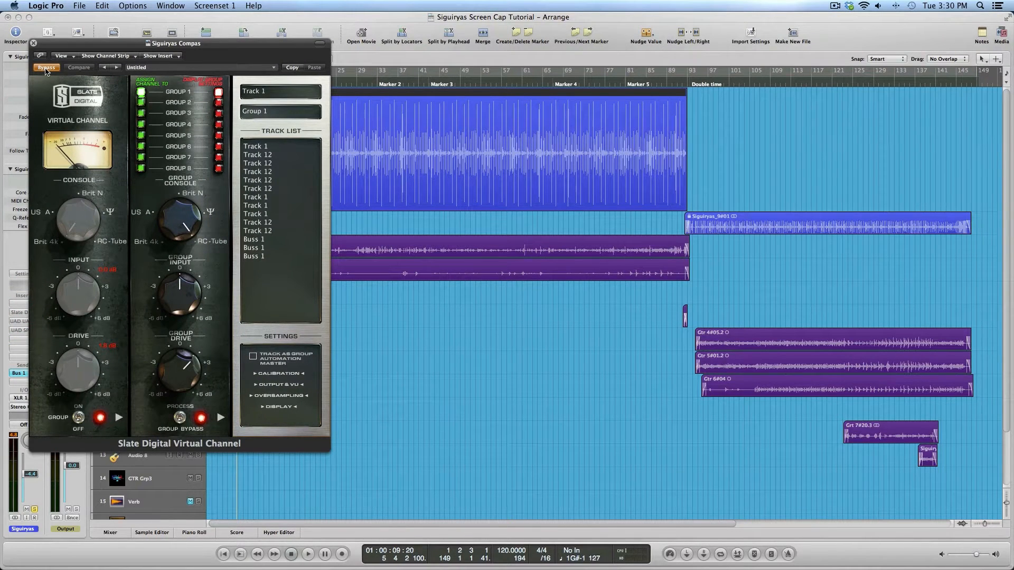
{"action": "left_click", "coordinate": [46, 67]}
{"action": "left_click_drag", "start_coordinate": [121, 45], "coordinate": [446, 56]}
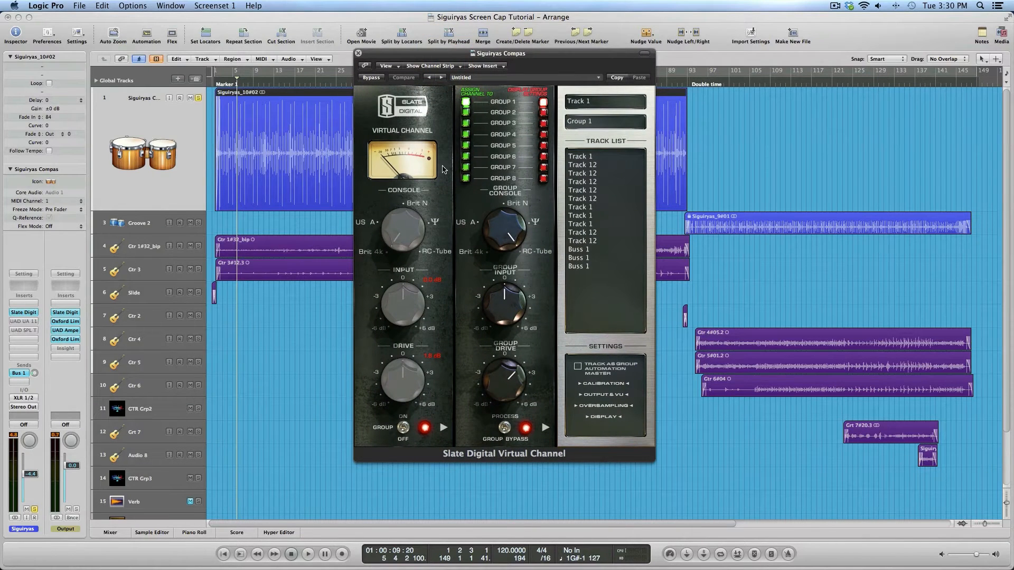
{"action": "left_click", "coordinate": [358, 54]}
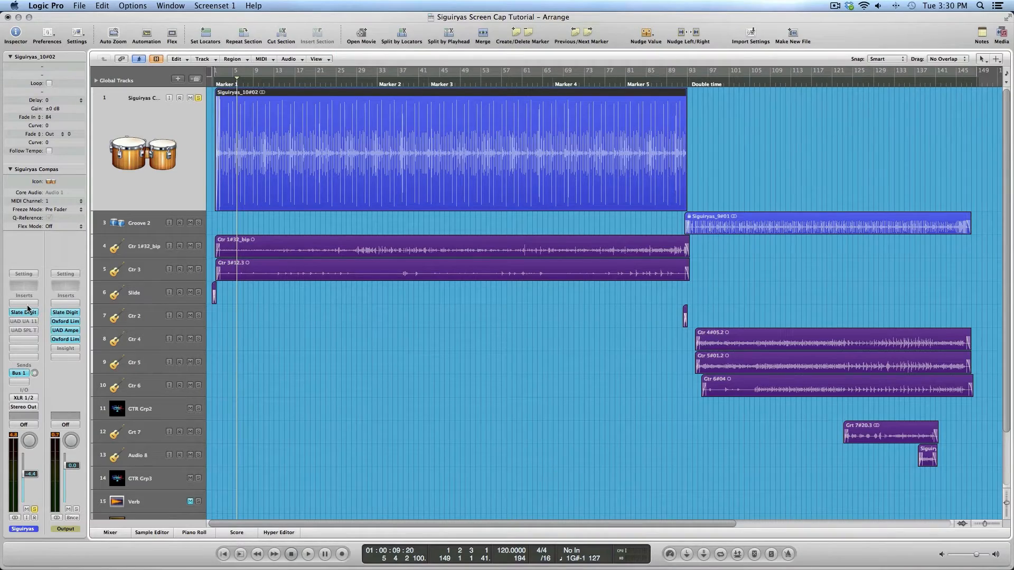
Insert a Gain plug-in in the mixer above Slate Digital on the Siguiryas channel, and view its settings
{"action": "key", "text": "F10"}
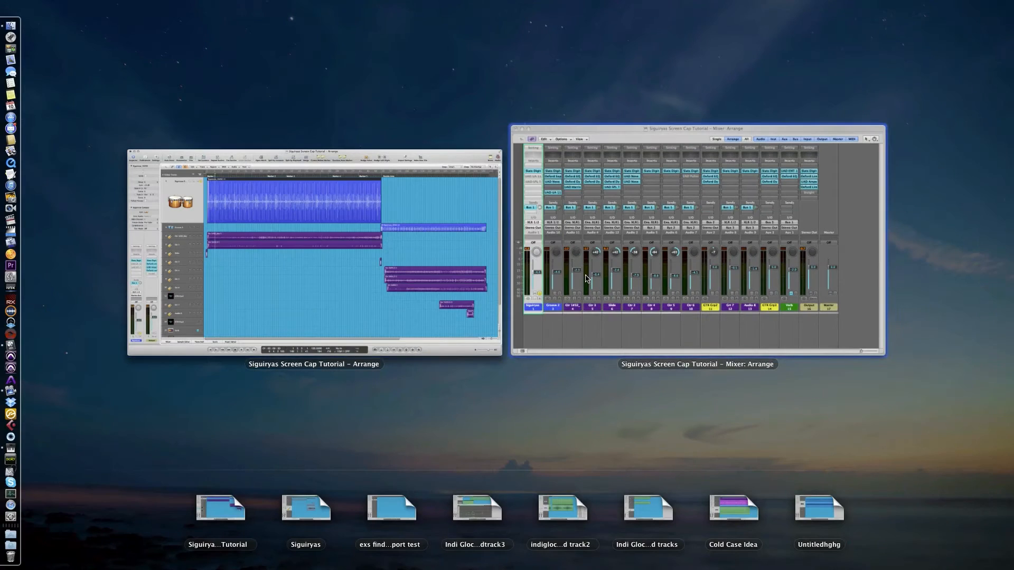
{"action": "left_click", "coordinate": [585, 278]}
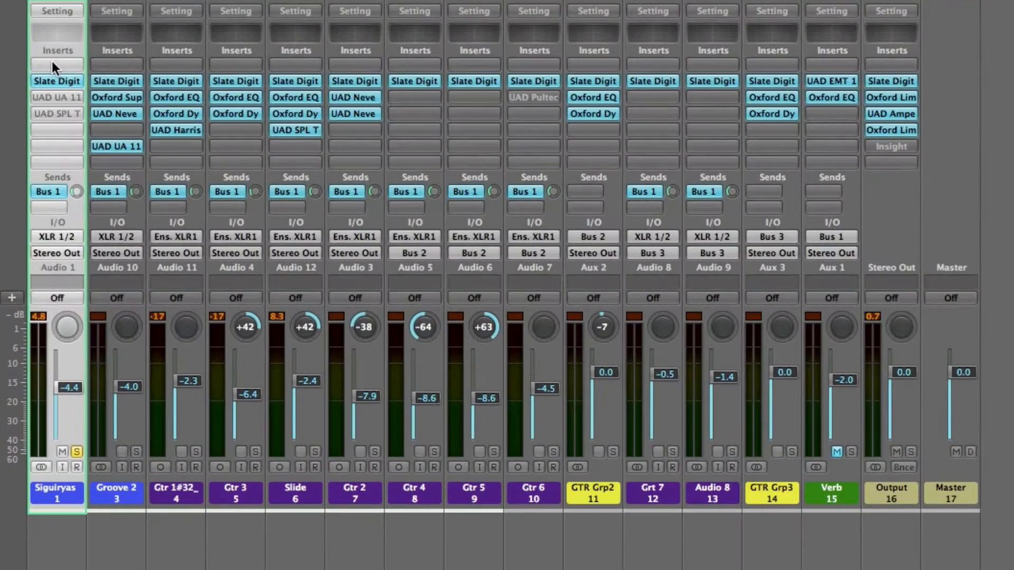
{"action": "left_click", "coordinate": [51, 61]}
{"action": "mouse_move", "coordinate": [98, 255]}
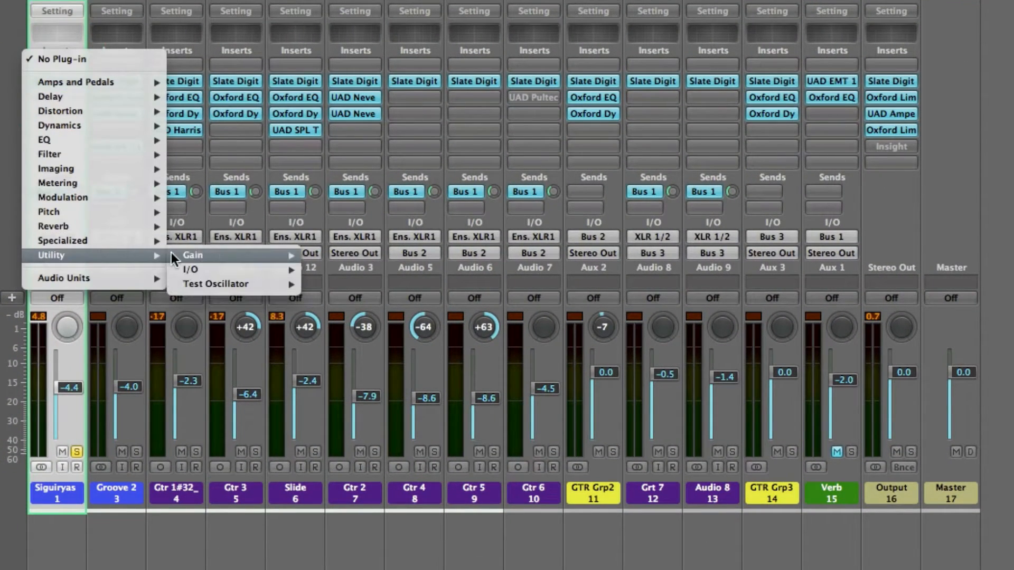
{"action": "mouse_move", "coordinate": [277, 255]}
{"action": "left_click", "coordinate": [341, 258]}
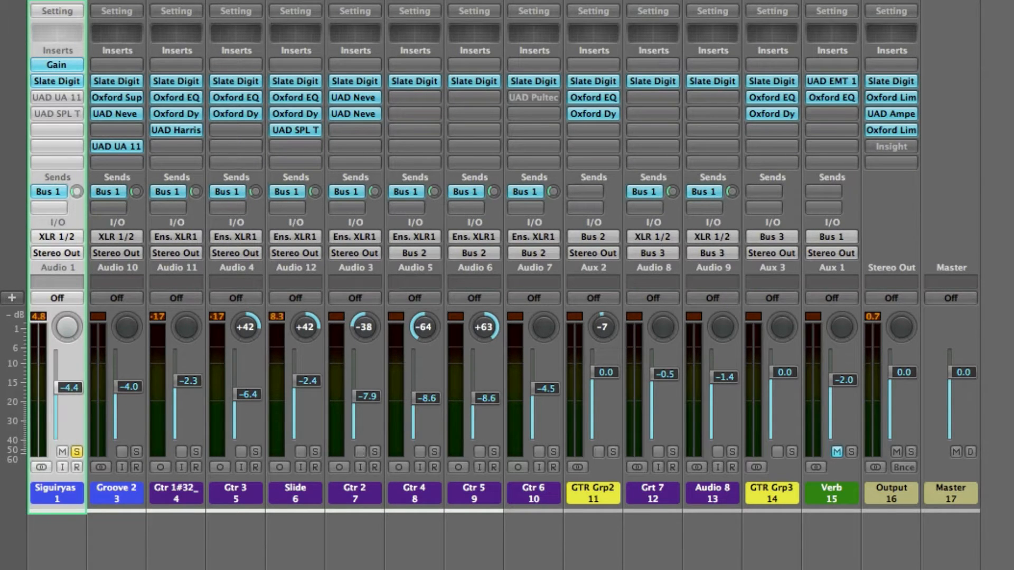
{"action": "left_click", "coordinate": [50, 66]}
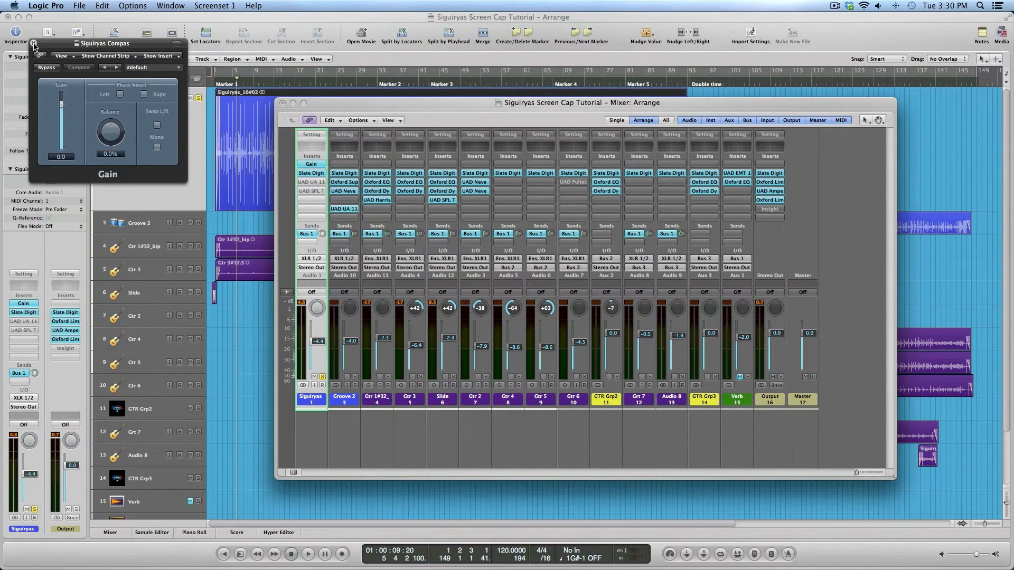
{"action": "left_click", "coordinate": [34, 43]}
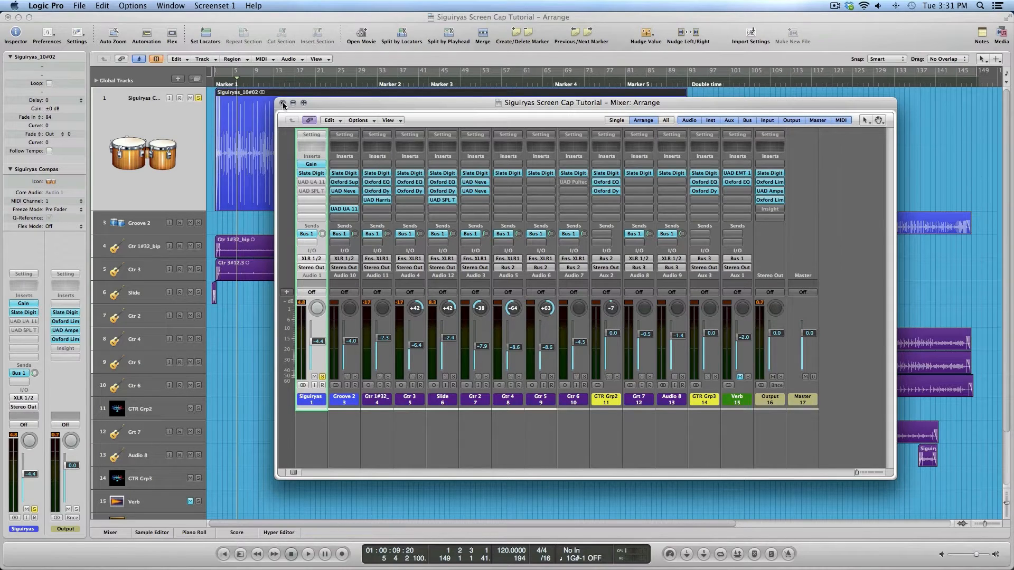
Return to the Arrange window and compare the Siguiryas Compas track with Slate Digital Virtual Channel bypassed and active, closing the plug-in at the end
{"action": "key", "text": "ctrl+Down"}
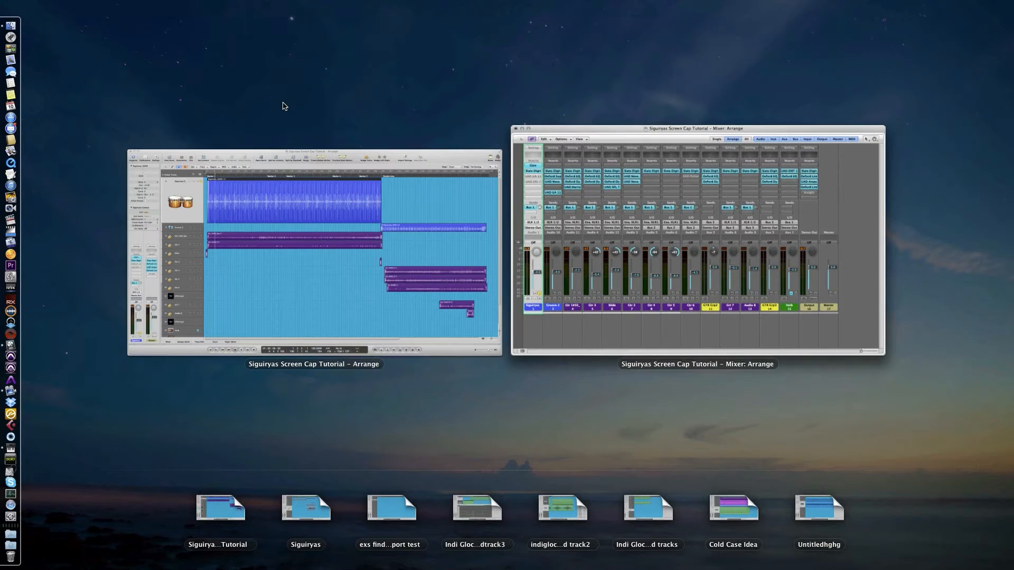
{"action": "left_click", "coordinate": [336, 248]}
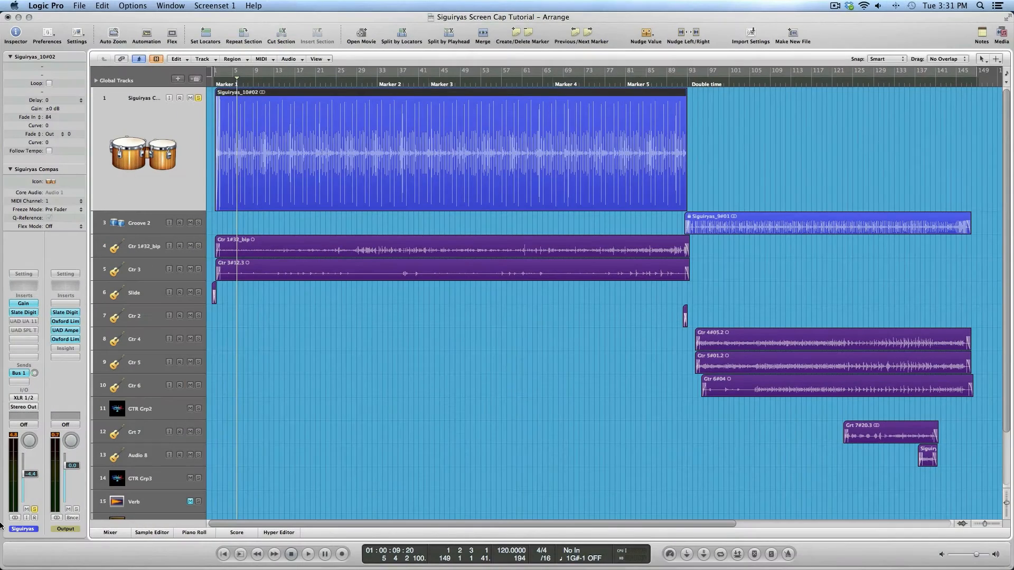
{"action": "left_click", "coordinate": [24, 312]}
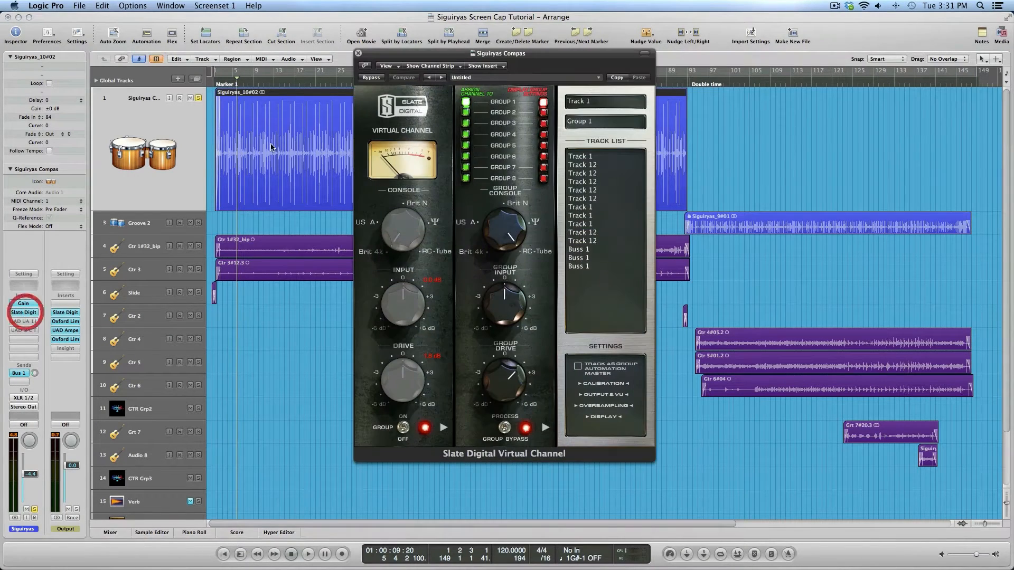
{"action": "left_click", "coordinate": [369, 79]}
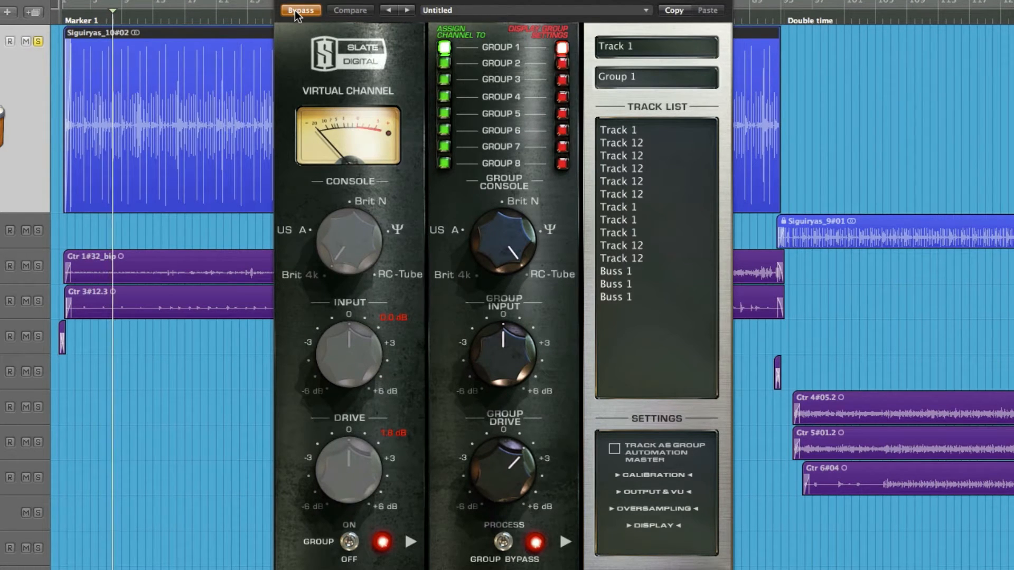
{"action": "left_click", "coordinate": [295, 10]}
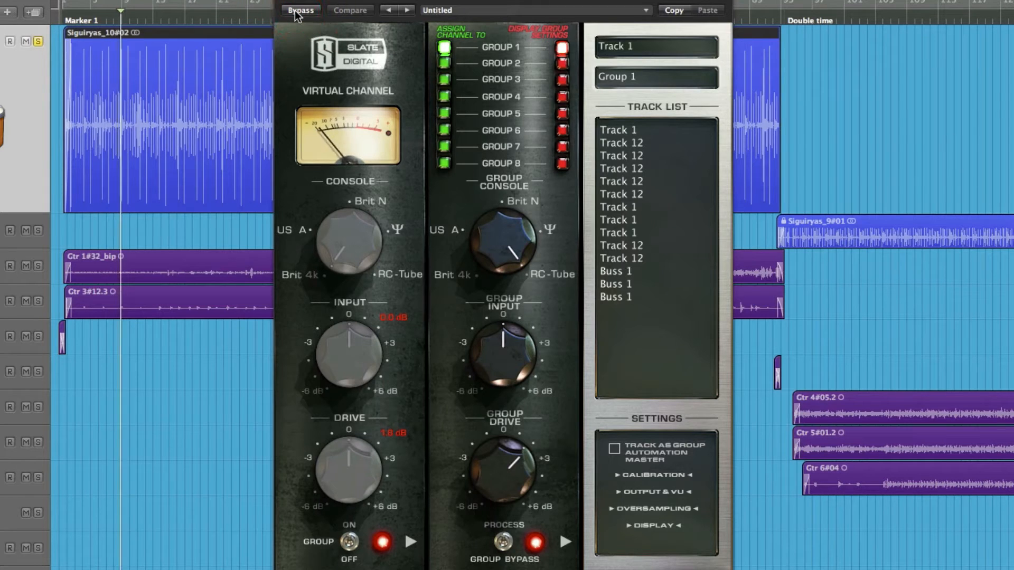
{"action": "left_click", "coordinate": [295, 11]}
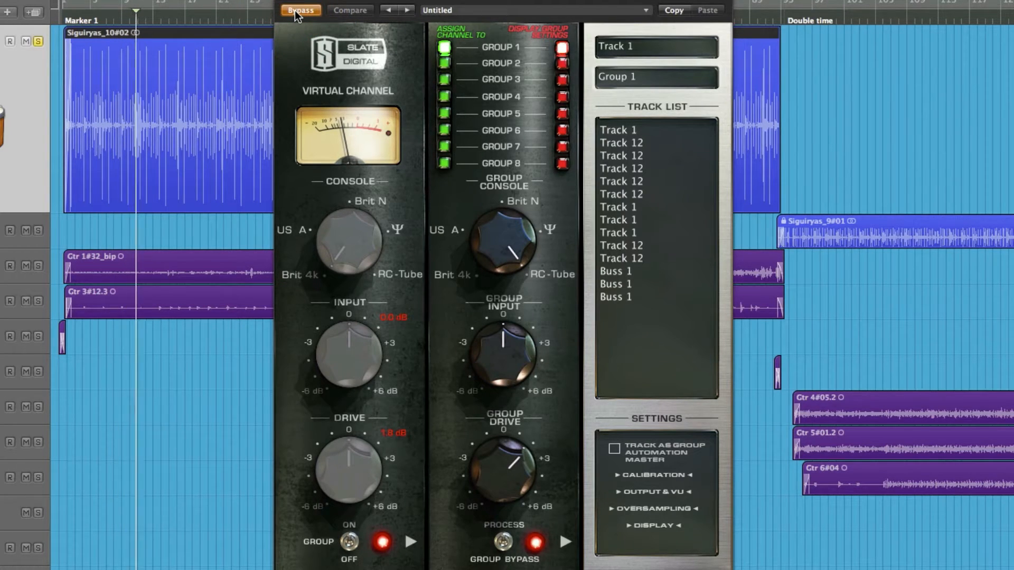
{"action": "left_click", "coordinate": [294, 10]}
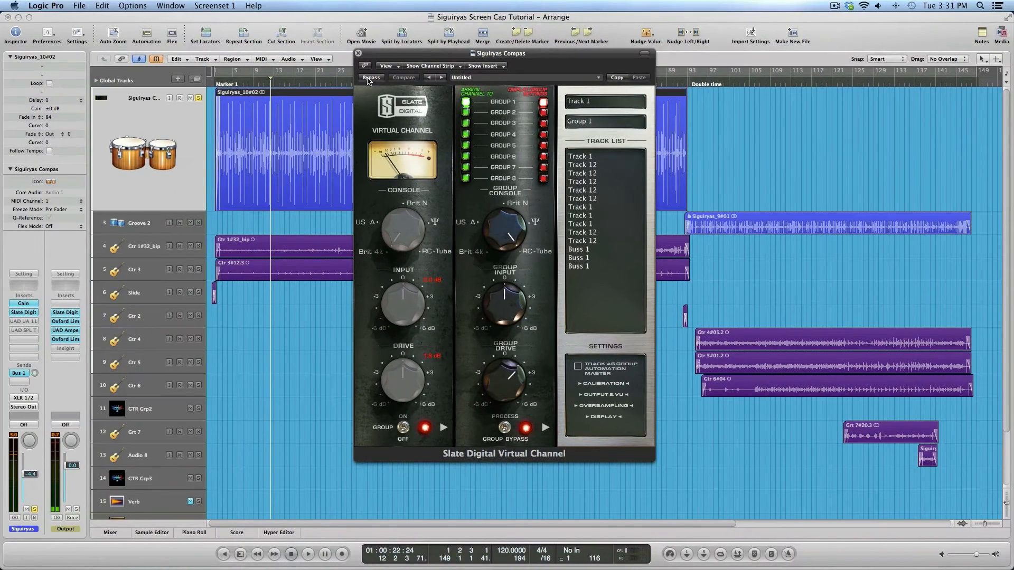
{"action": "left_click", "coordinate": [358, 53]}
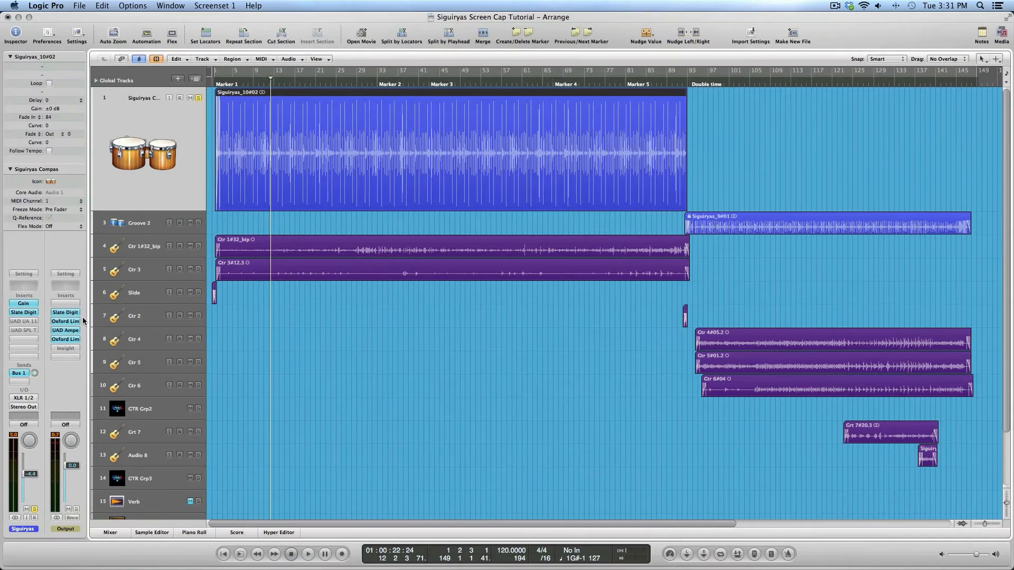
Re-enable the UAD UA 1176 Rev A on the Siguiryas Compas track and compare the sound with it bypassed and active
{"action": "left_click", "coordinate": [26, 320], "text": "alt"}
{"action": "double_click", "coordinate": [27, 321]}
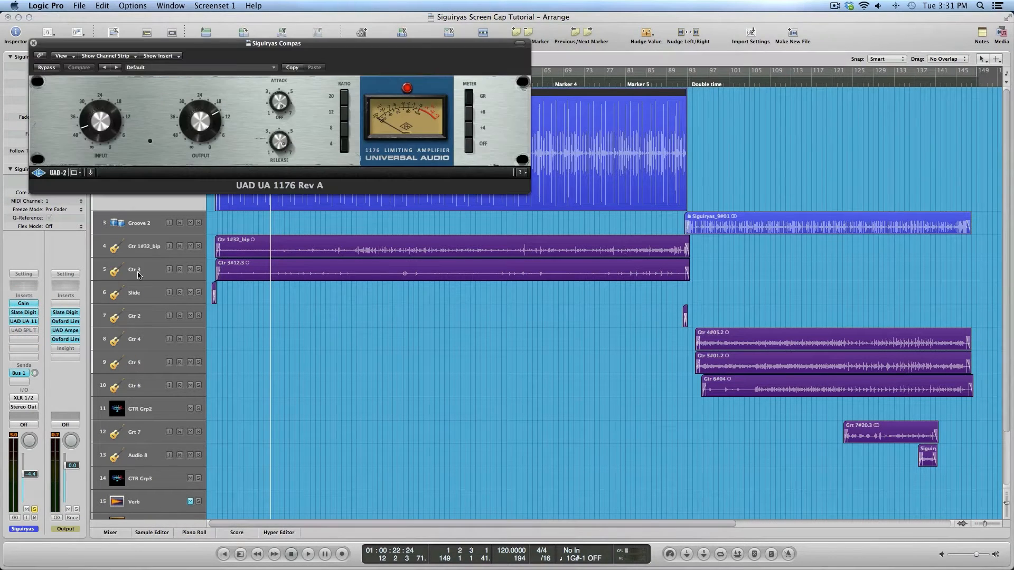
{"action": "left_click_drag", "start_coordinate": [222, 47], "coordinate": [464, 74]}
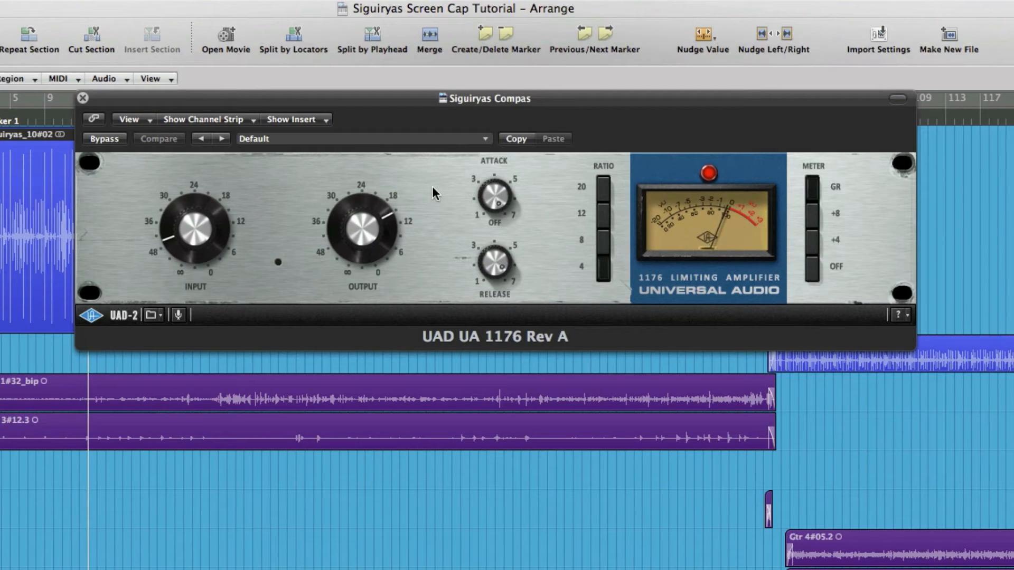
{"action": "left_click", "coordinate": [110, 139]}
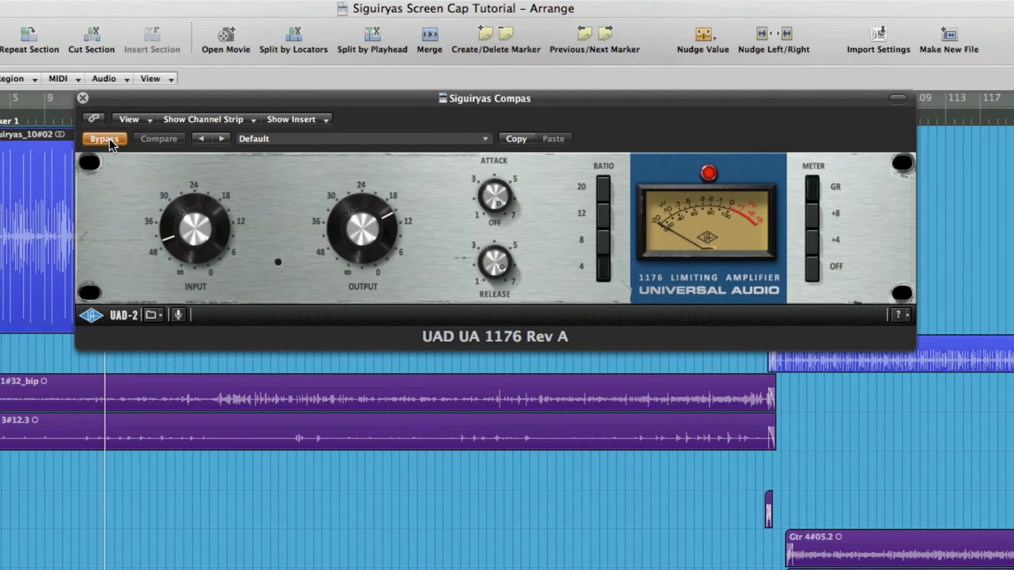
{"action": "left_click", "coordinate": [110, 138]}
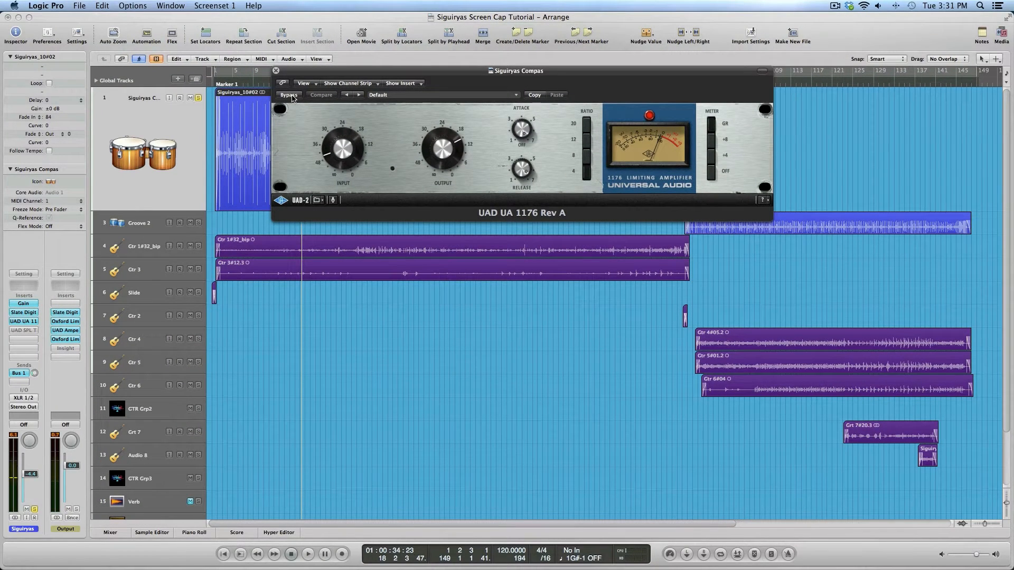
Re-enable and open the UAD SPL Transient Designer on the Siguiryas Compas track, and close the 1176 window
{"action": "left_click", "coordinate": [25, 330], "text": "alt"}
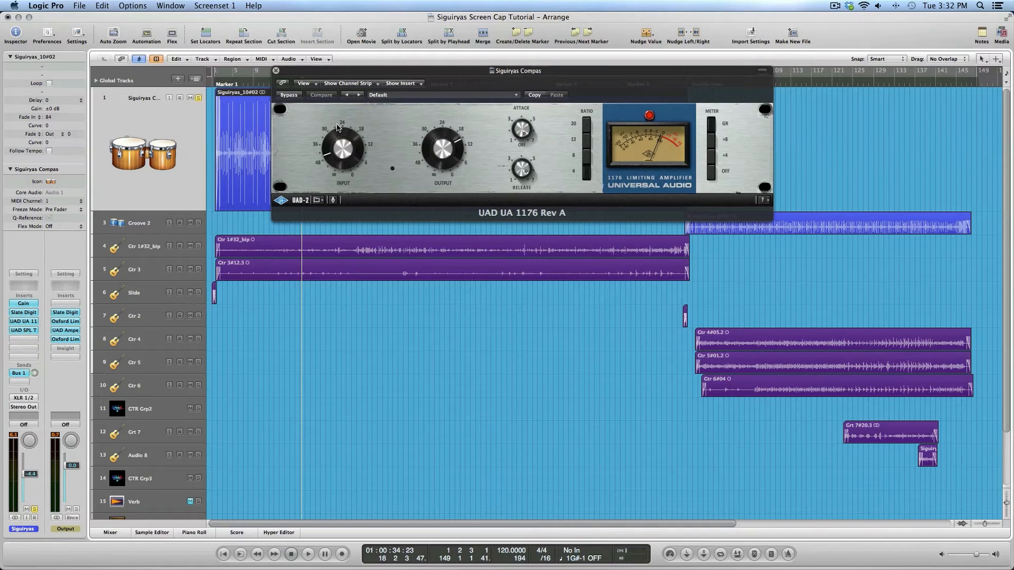
{"action": "left_click", "coordinate": [29, 331]}
{"action": "left_click", "coordinate": [276, 71]}
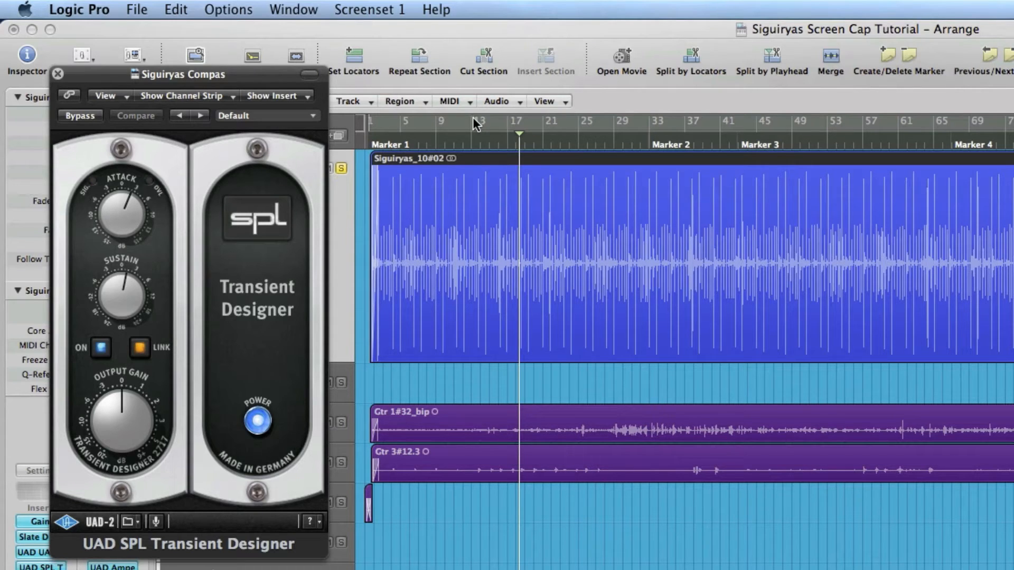
Compare the Siguiryas Compas track with the Transient Designer powered off and on, leave it on, and close the plug-in before stopping playback
{"action": "left_click", "coordinate": [257, 421]}
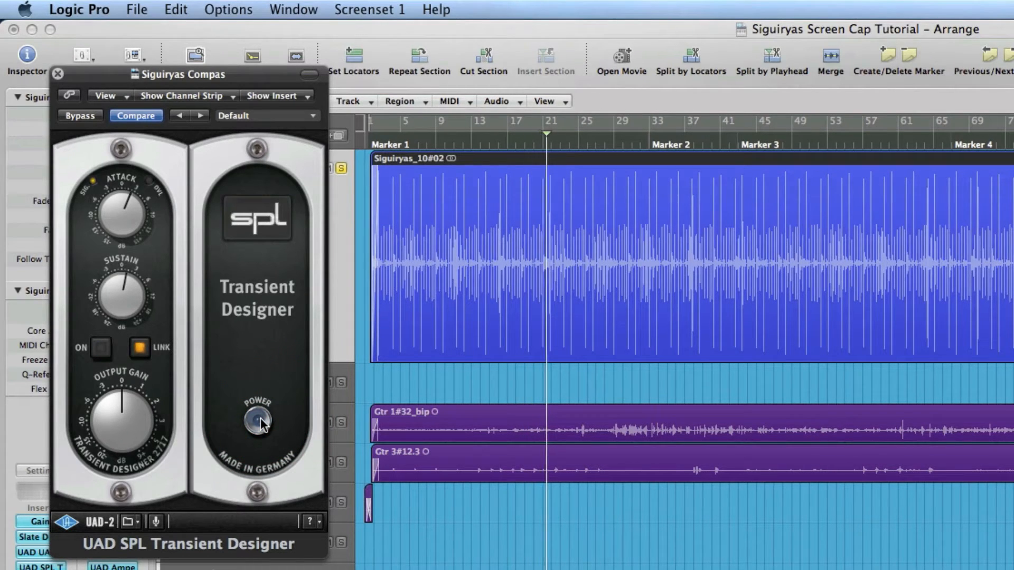
{"action": "left_click", "coordinate": [259, 422]}
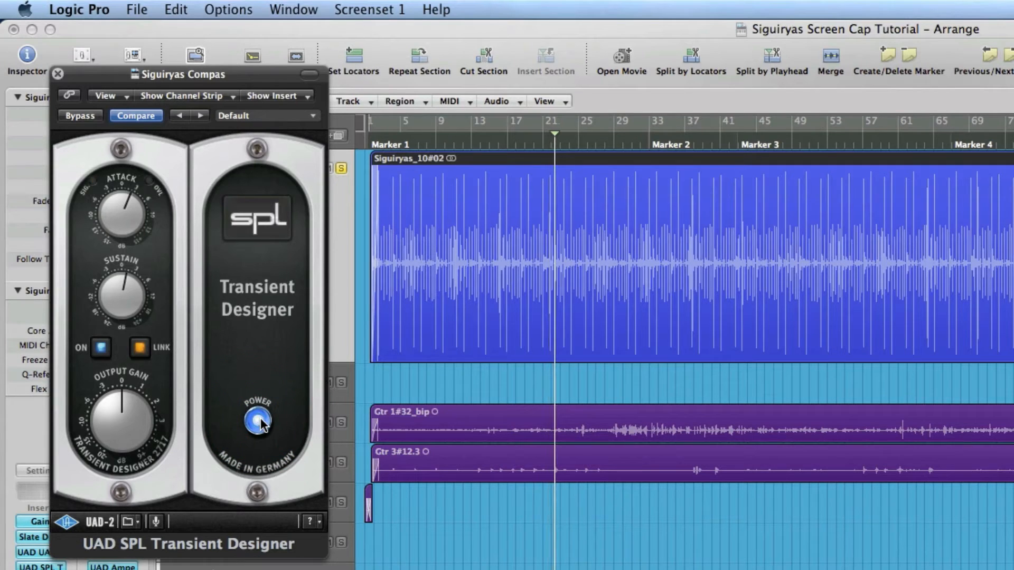
{"action": "left_click", "coordinate": [258, 422]}
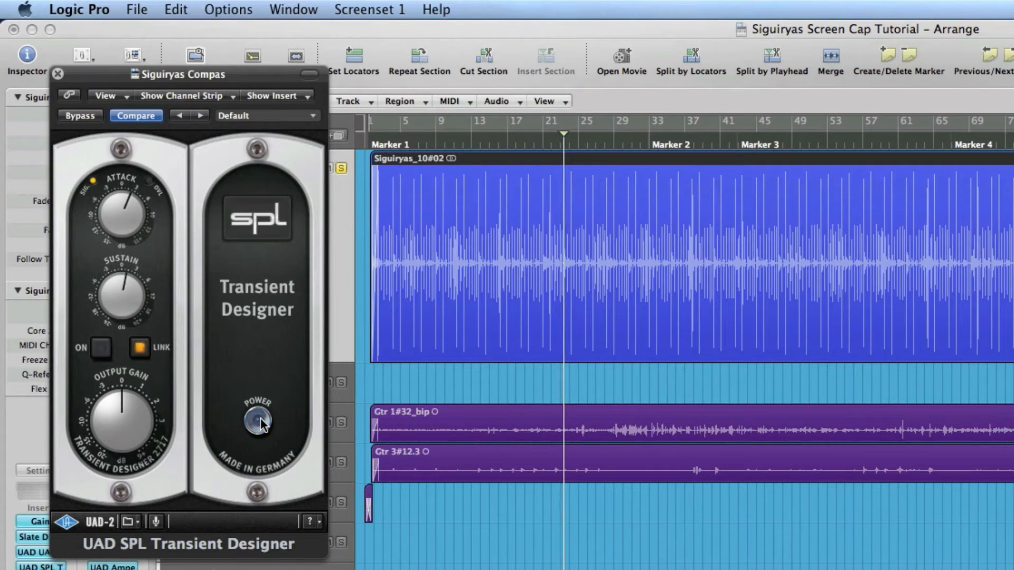
{"action": "left_click", "coordinate": [259, 422]}
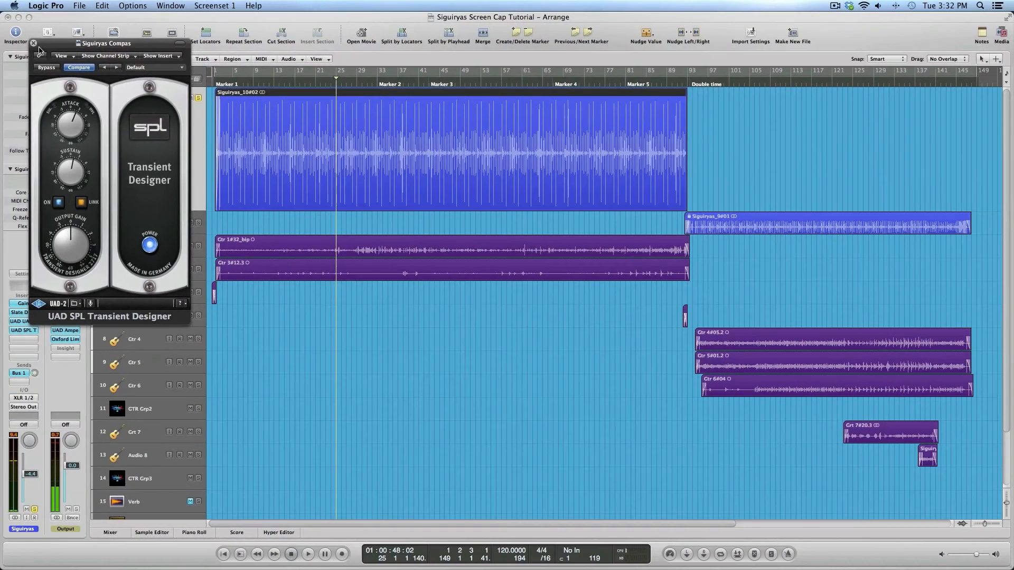
{"action": "left_click", "coordinate": [33, 43]}
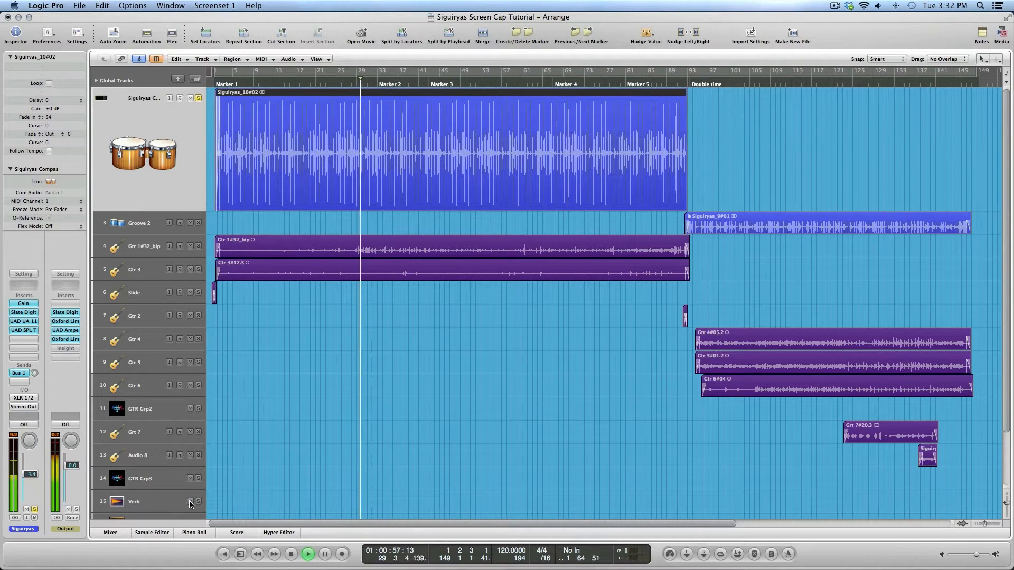
{"action": "key", "text": "space"}
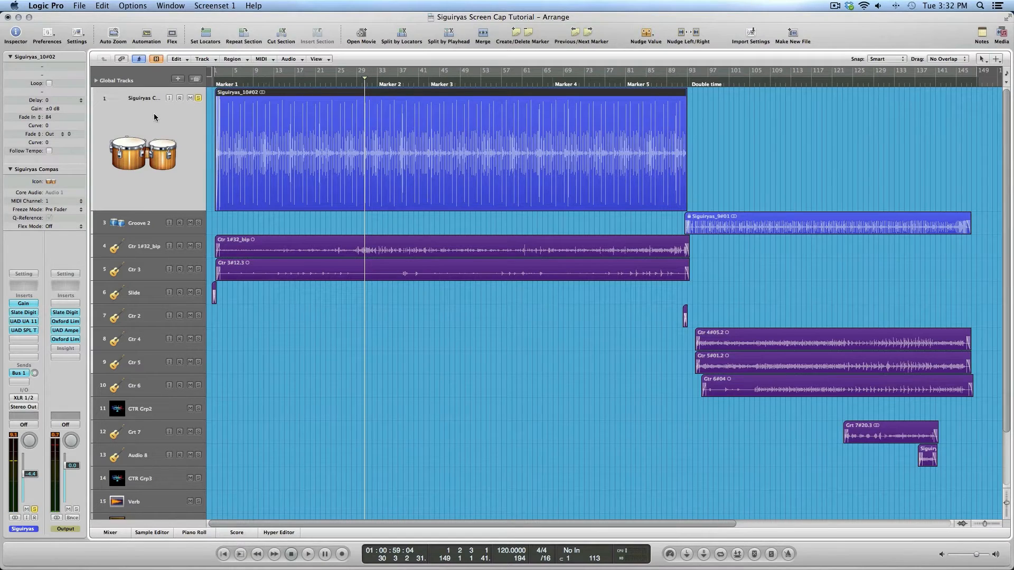
Return the enlarged Siguiryas track to normal height and solo the Gtr 1#32_bip track instead of Siguiryas Compas
{"action": "key", "text": "ctrl+z"}
{"action": "left_click", "coordinate": [144, 145]}
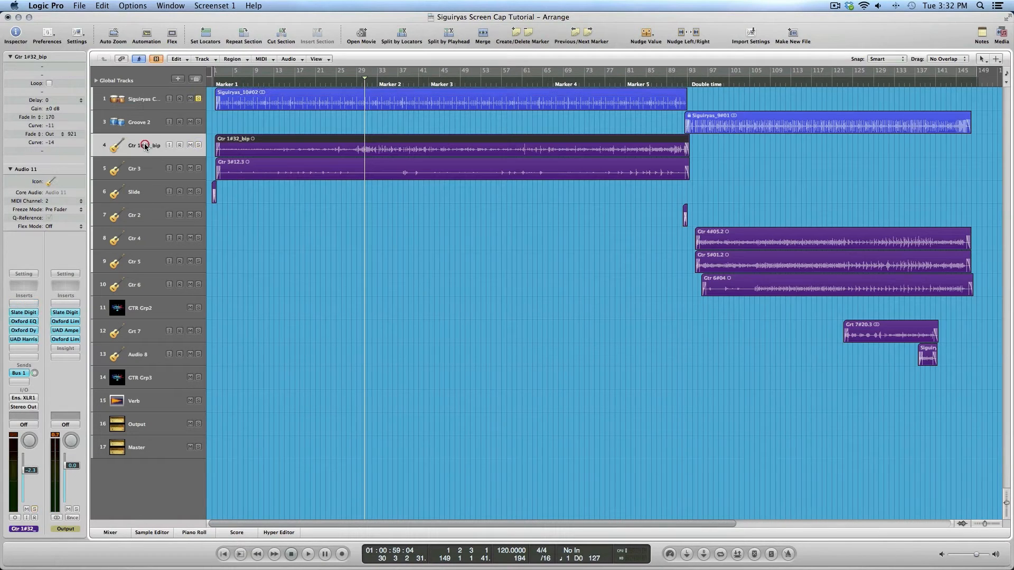
{"action": "key", "text": "s"}
{"action": "left_click", "coordinate": [198, 99]}
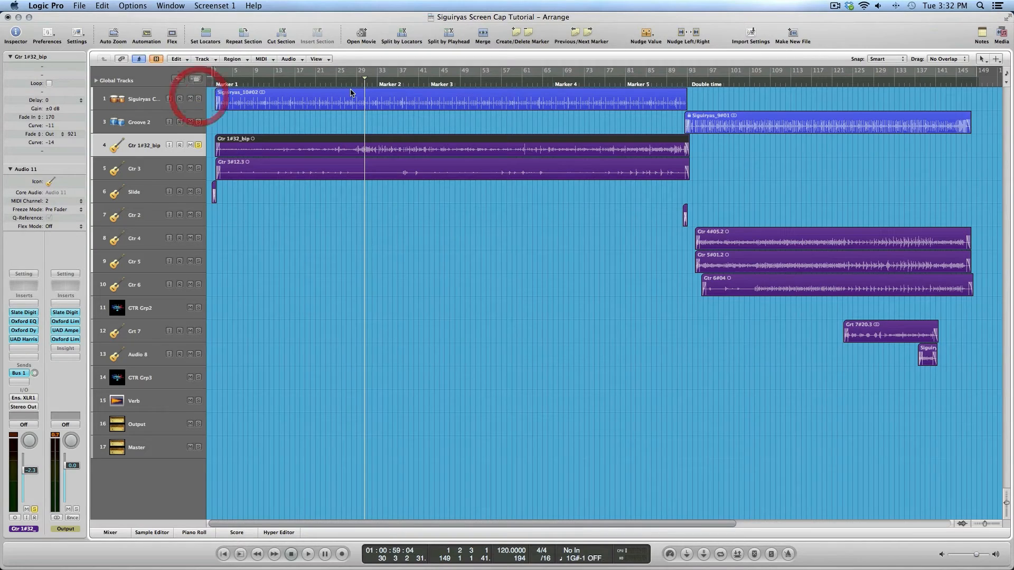
Bypass the UAD Harrison, Oxford Dynamics, Oxford EQ and Slate Digital inserts on the Gtr 1#32_bip track
{"action": "left_click", "coordinate": [23, 340], "text": "alt"}
{"action": "left_click", "coordinate": [23, 330], "text": "alt"}
{"action": "left_click", "coordinate": [23, 322], "text": "alt"}
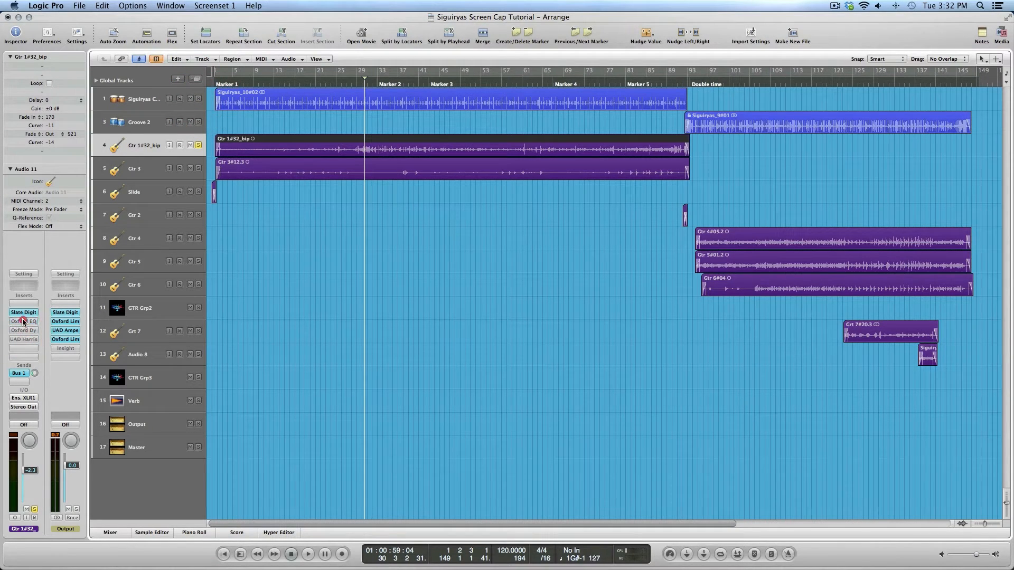
{"action": "left_click", "coordinate": [23, 313], "text": "alt"}
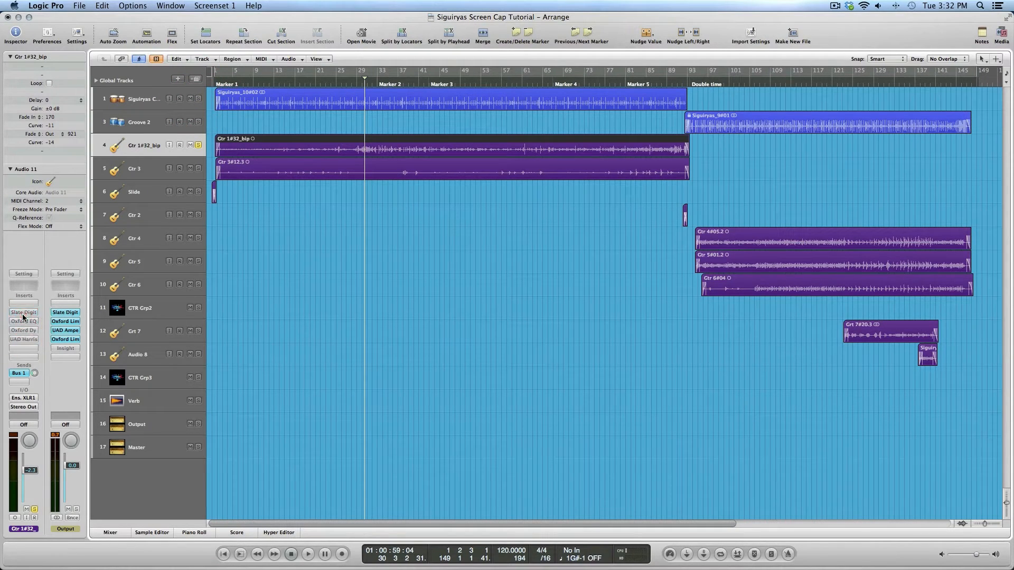
Mute the Verb track and listen to the dry Gtr 1#32_bip from the project start and from shortly before Marker 2
{"action": "left_click", "coordinate": [190, 402]}
{"action": "key", "text": "Return"}
{"action": "key", "text": "space"}
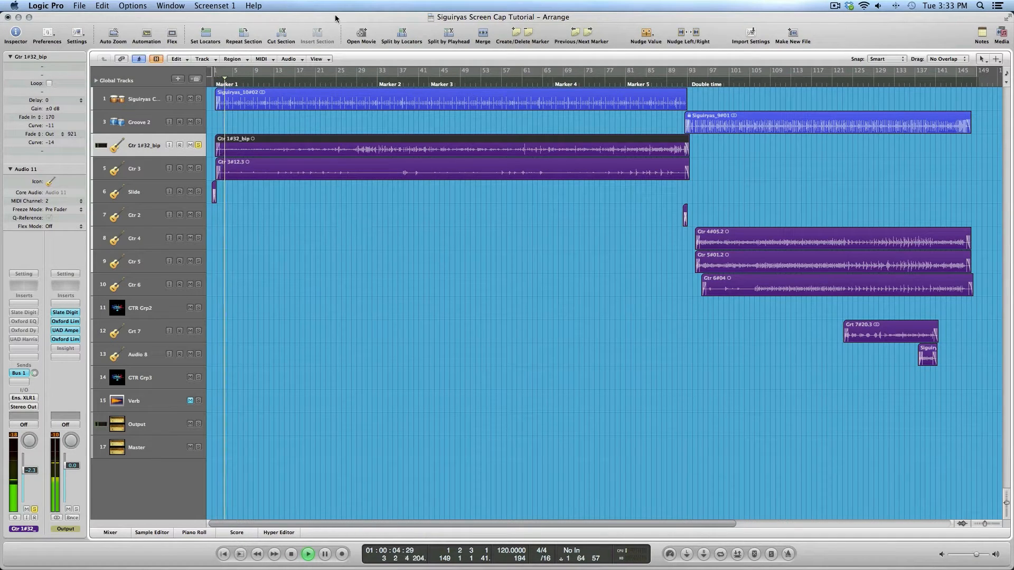
{"action": "left_click", "coordinate": [354, 83]}
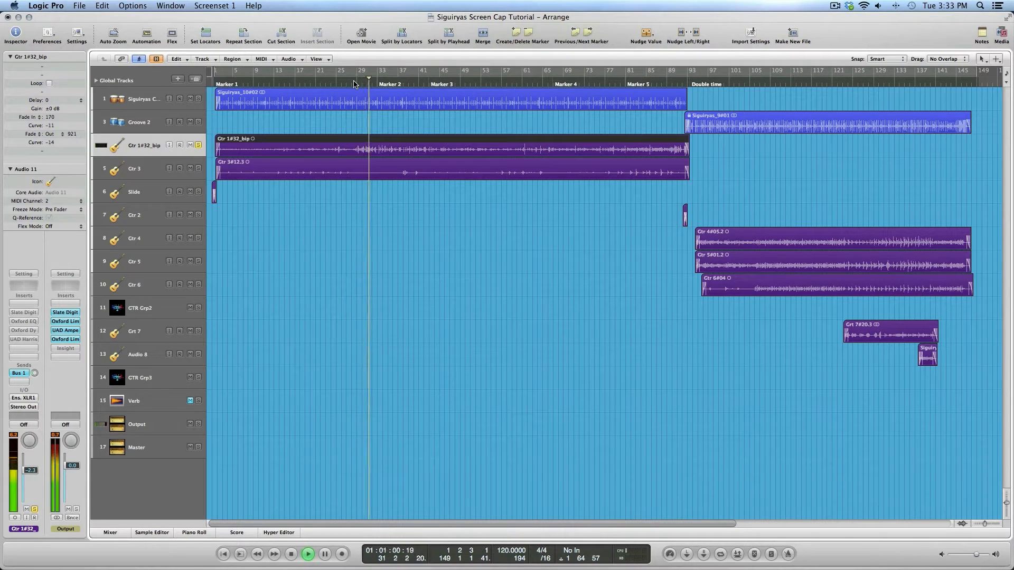
{"action": "key", "text": "space"}
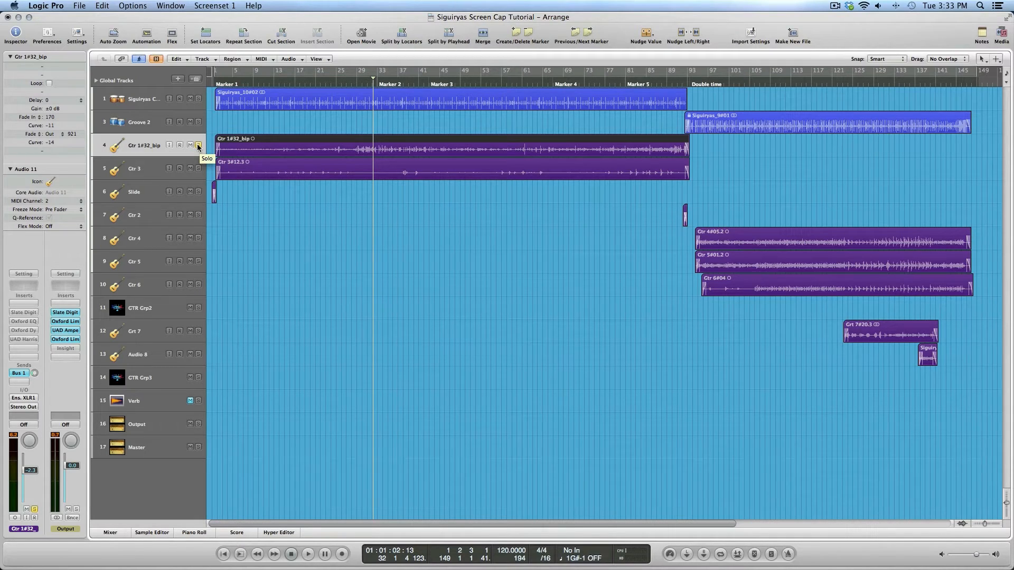
Re-enable Slate Digital Virtual Channel on the Gtr 1#32_bip track, view its settings and close its window
{"action": "left_click", "coordinate": [25, 313]}
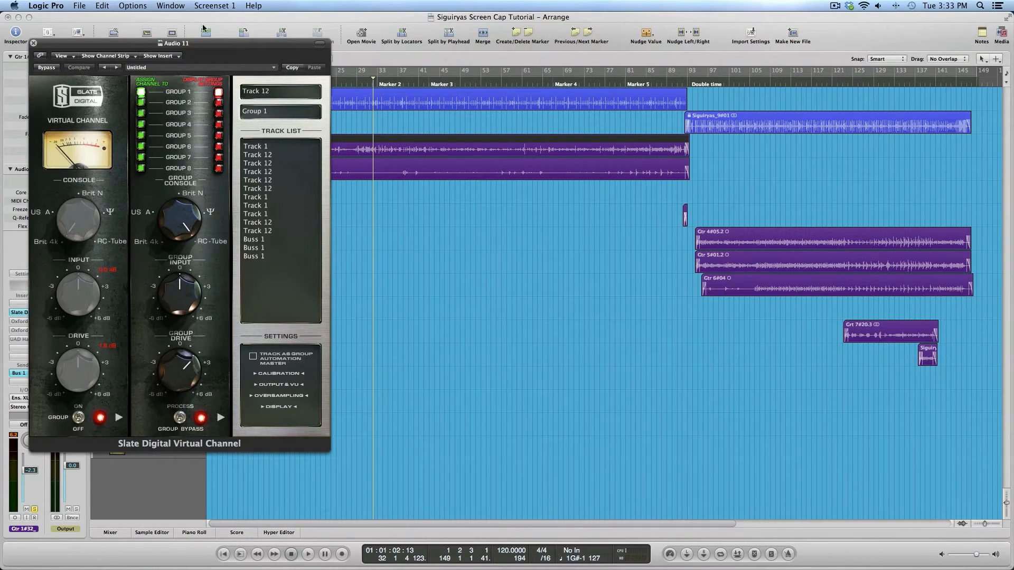
{"action": "left_click_drag", "start_coordinate": [206, 48], "coordinate": [544, 48]}
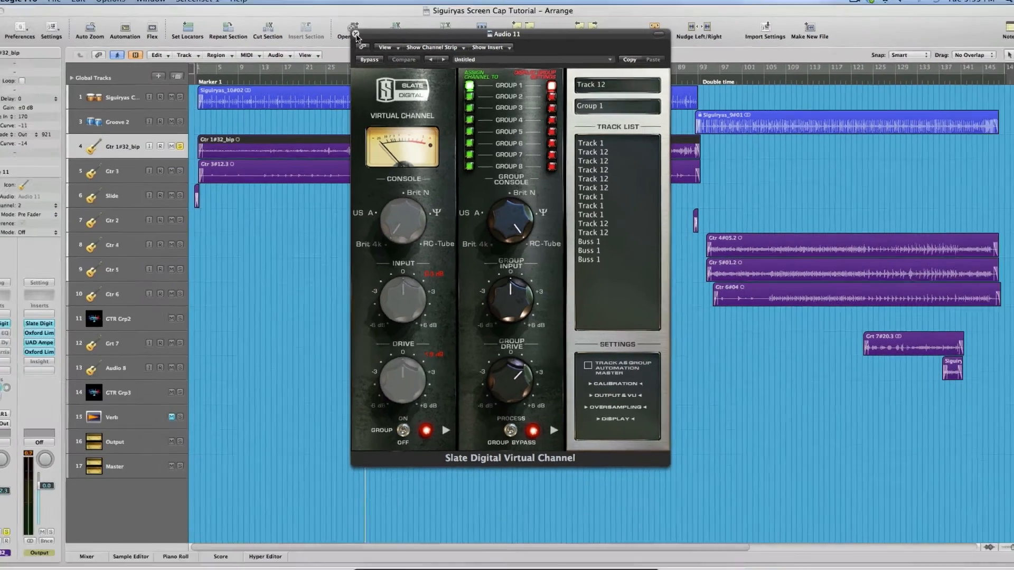
{"action": "left_click", "coordinate": [308, 6]}
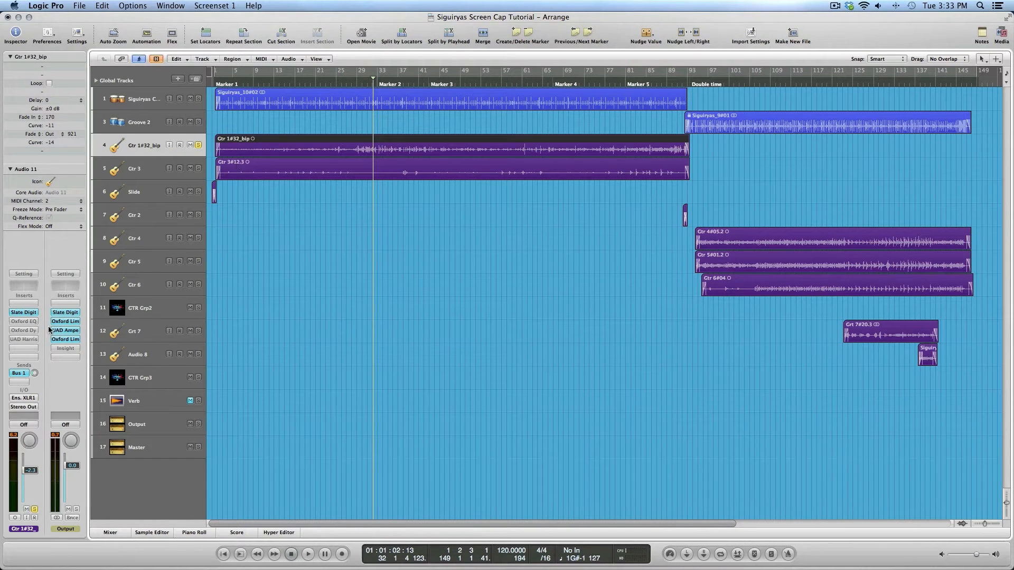
Re-enable Oxford EQ on the Gtr 1#32_bip track, open its settings and play the guitar from shortly before Marker 2
{"action": "left_click", "coordinate": [25, 322]}
{"action": "left_click_drag", "start_coordinate": [235, 50], "coordinate": [615, 86]}
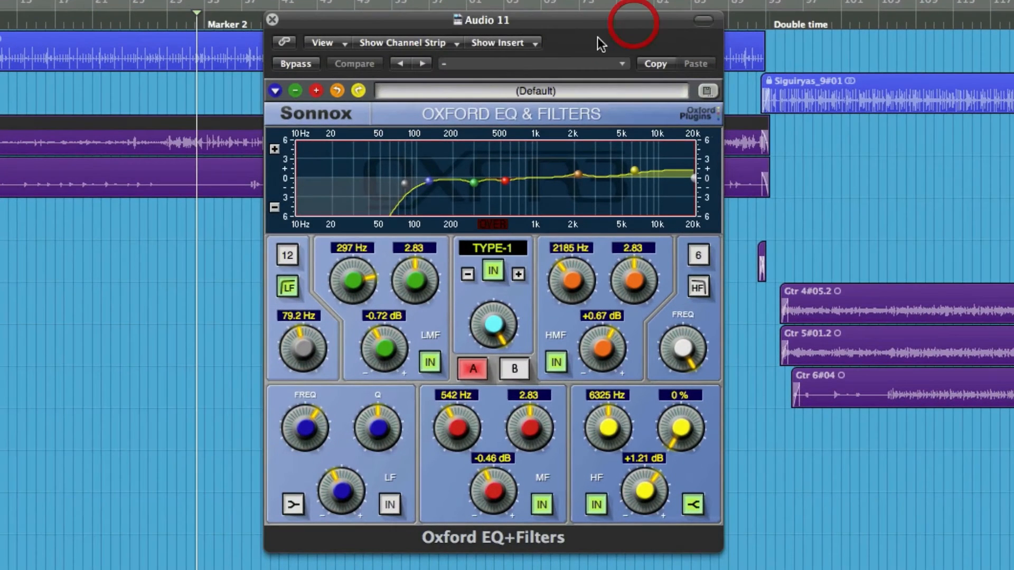
{"action": "left_click", "coordinate": [168, 17]}
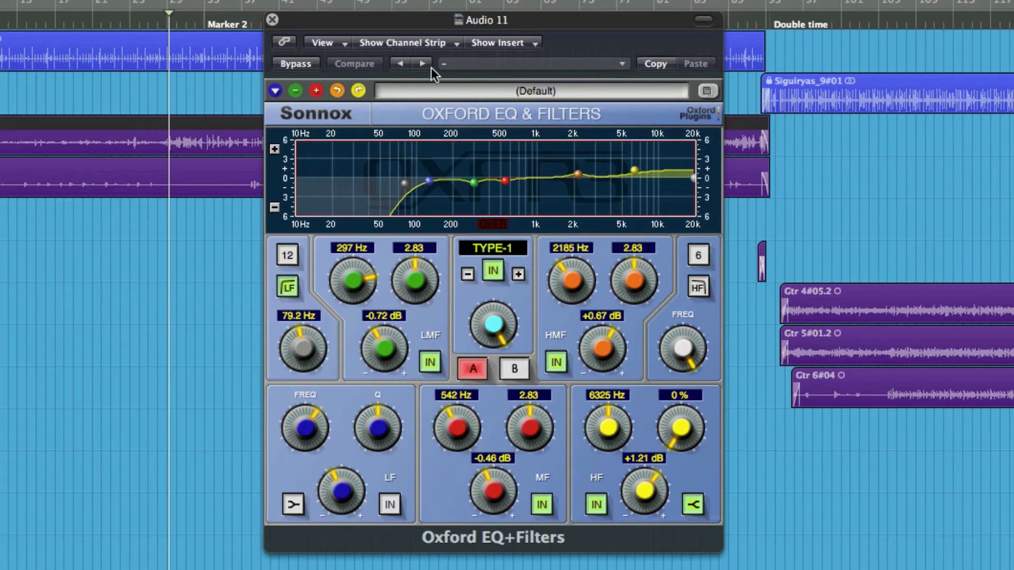
Compare the guitar with the whole Oxford EQ bypassed and active, leaving the plug-in active
{"action": "left_click", "coordinate": [297, 65]}
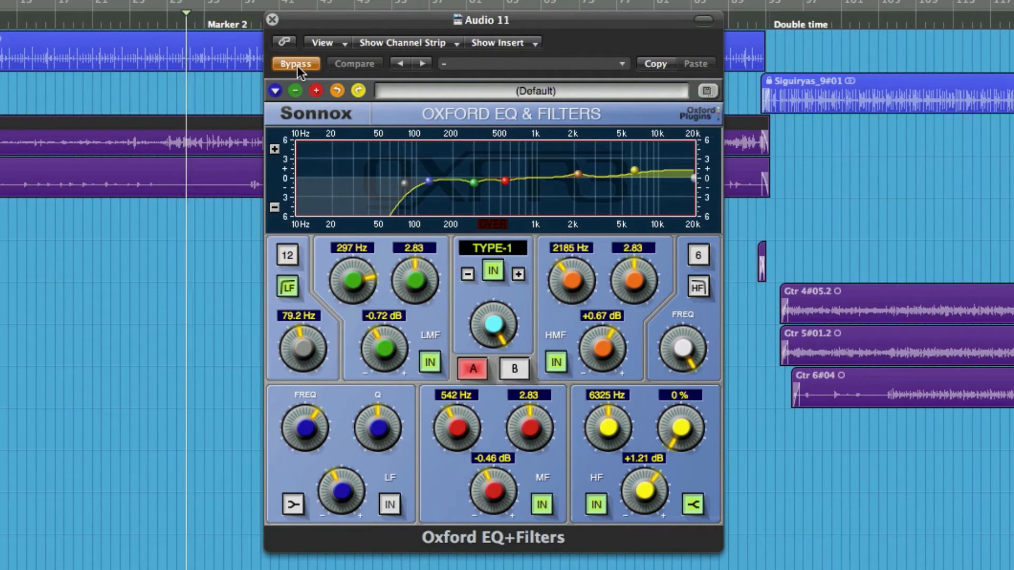
{"action": "left_click", "coordinate": [297, 65]}
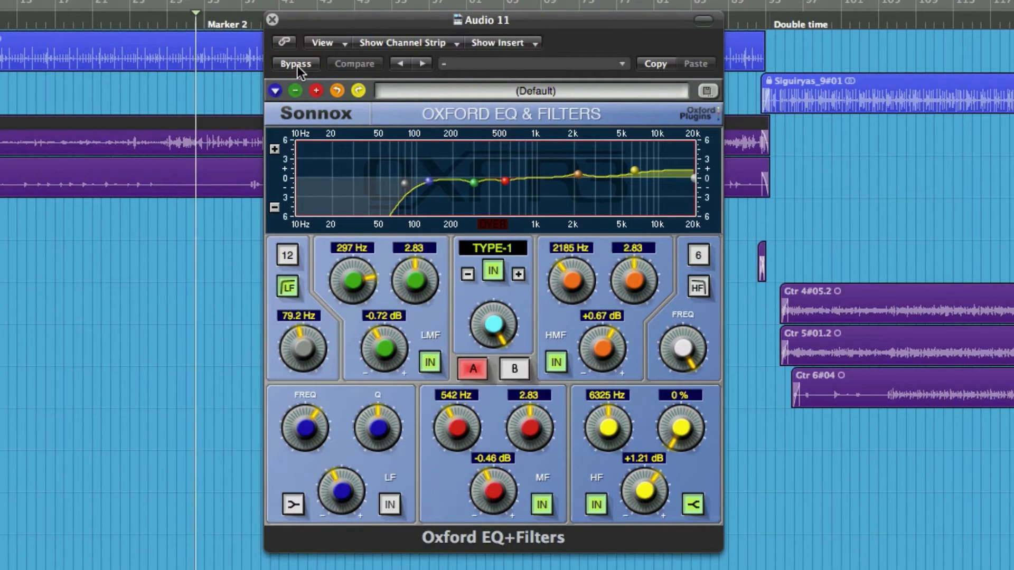
{"action": "left_click", "coordinate": [297, 66]}
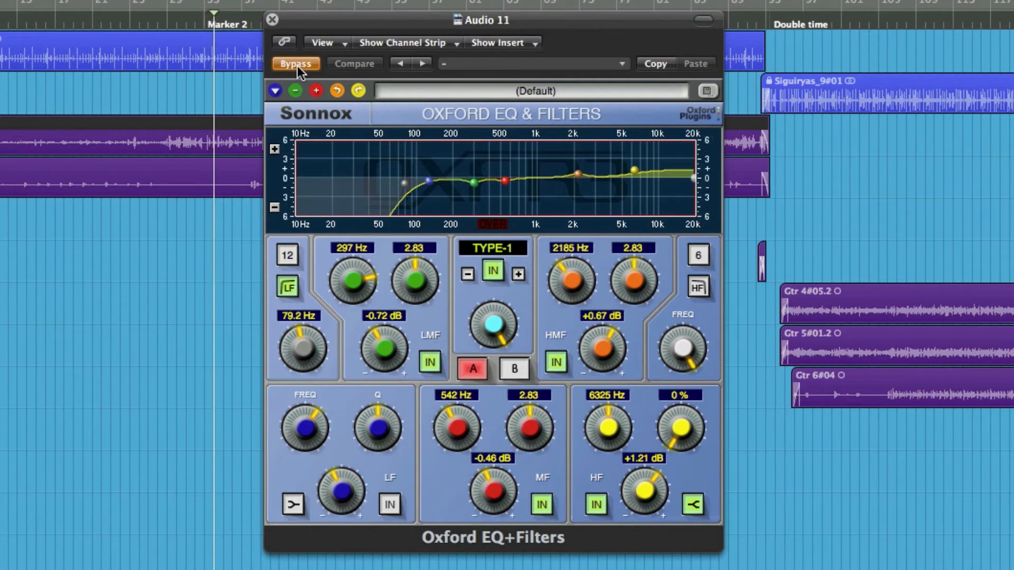
{"action": "left_click", "coordinate": [297, 65]}
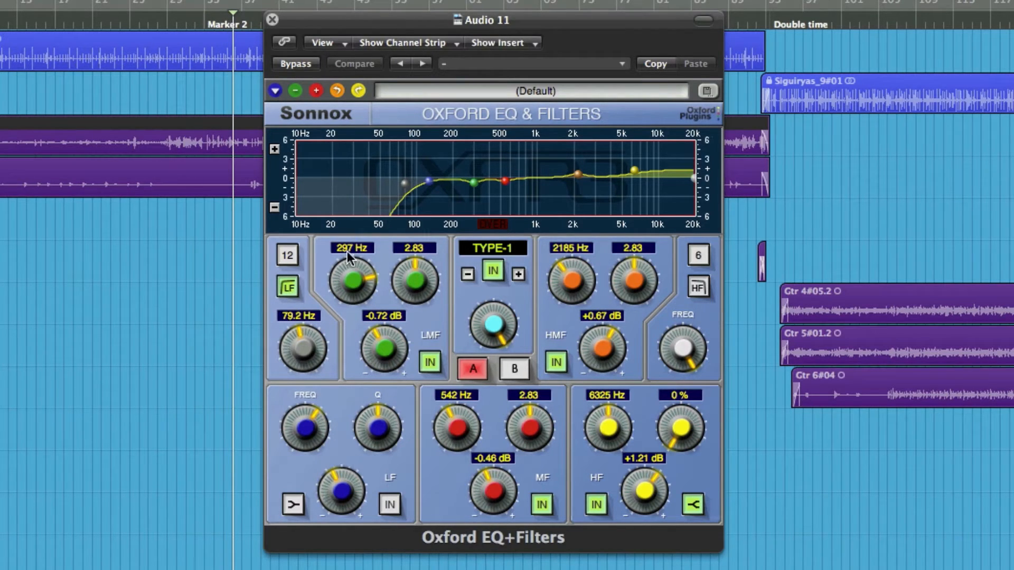
Switch the Oxford EQ's LMF and MF bands off and back on to hear their effect on the guitar
{"action": "mouse_move", "coordinate": [437, 174]}
{"action": "left_click", "coordinate": [429, 363]}
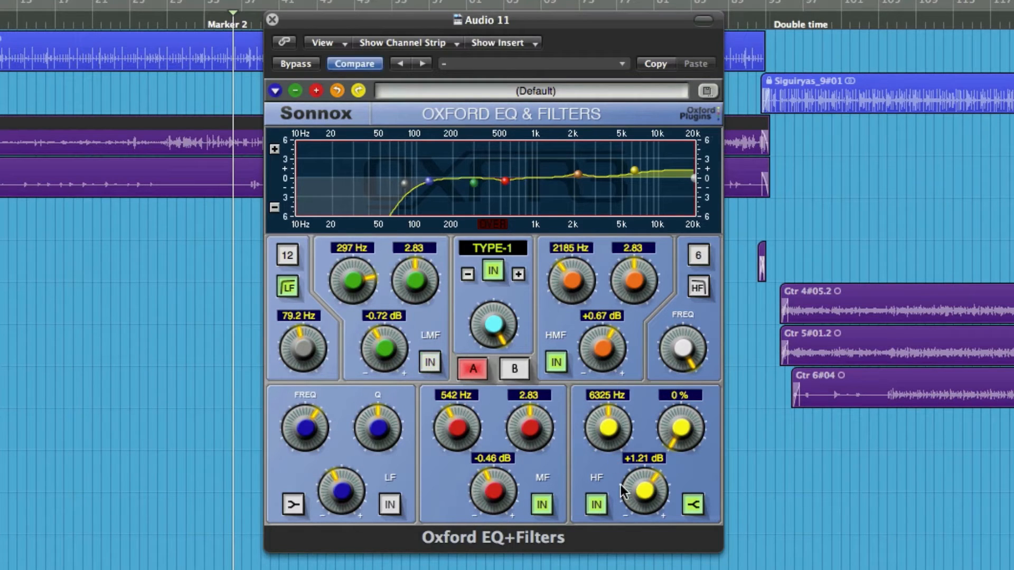
{"action": "left_click", "coordinate": [545, 504]}
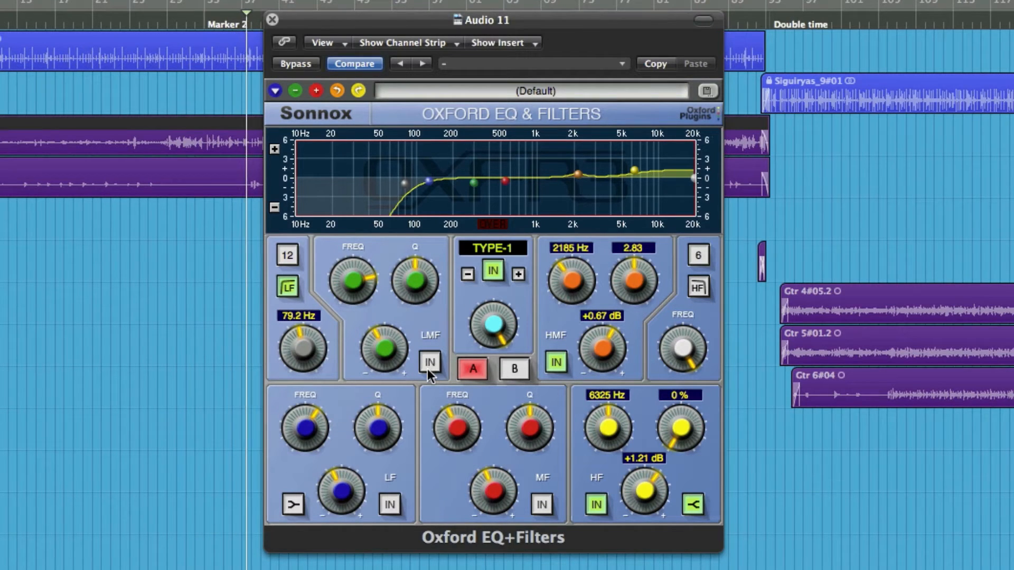
{"action": "mouse_move", "coordinate": [427, 369]}
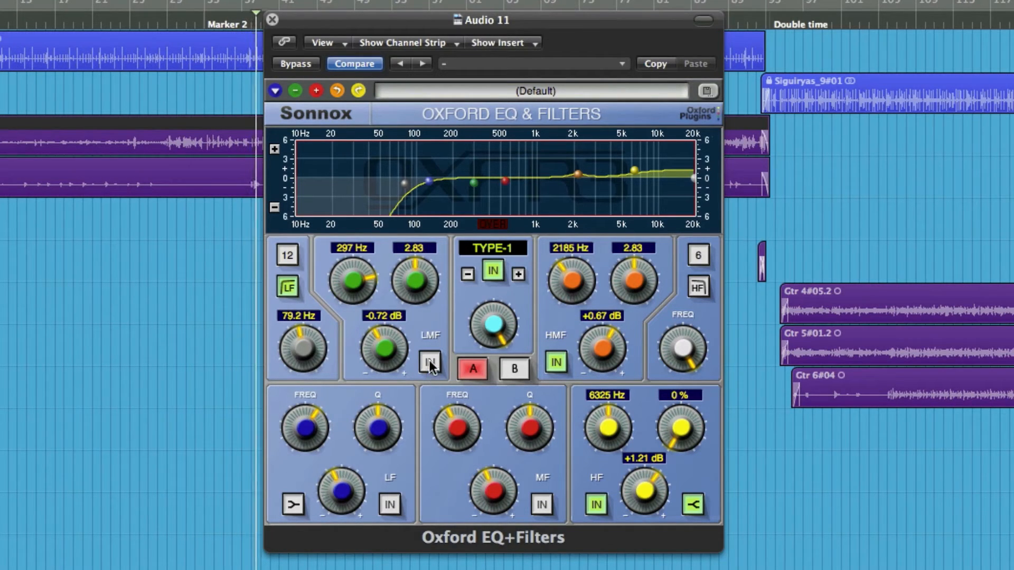
{"action": "left_click", "coordinate": [429, 362]}
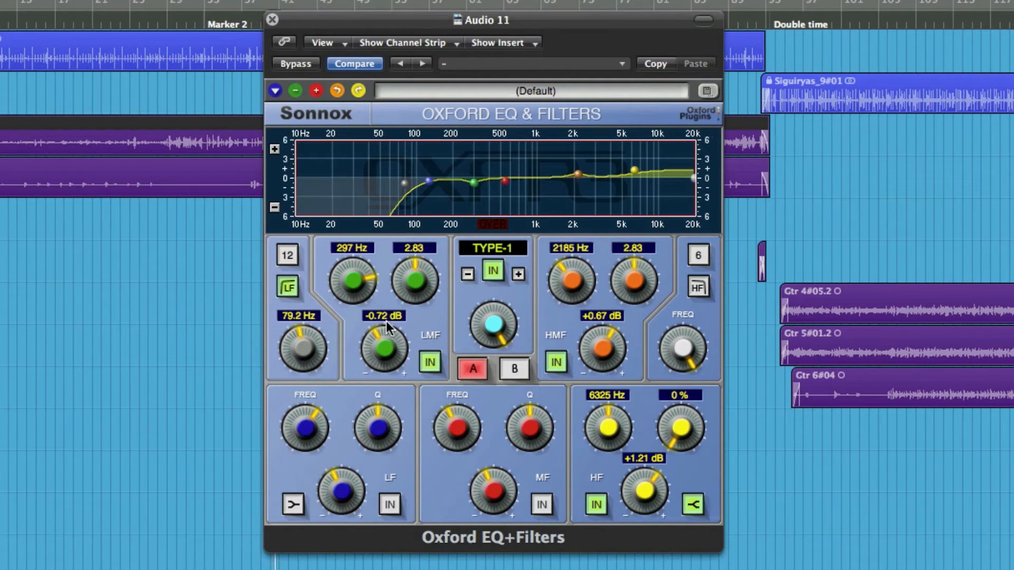
{"action": "left_click", "coordinate": [542, 503]}
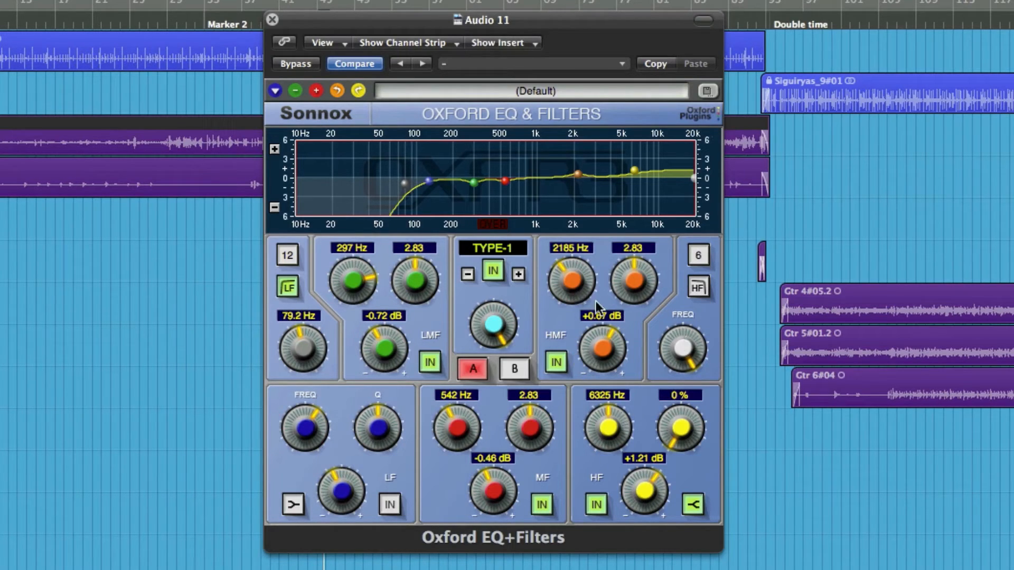
Switch the Oxford EQ's HMF band and then its HF band off and on for comparison, leaving both enabled
{"action": "left_click", "coordinate": [557, 363]}
{"action": "left_click", "coordinate": [556, 363]}
{"action": "left_click", "coordinate": [598, 505]}
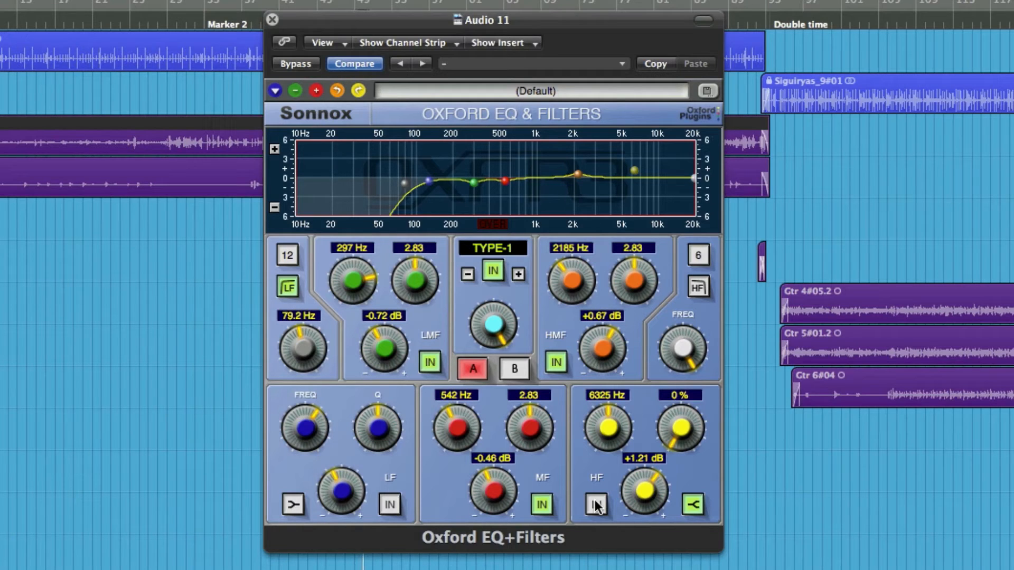
{"action": "left_click", "coordinate": [597, 505]}
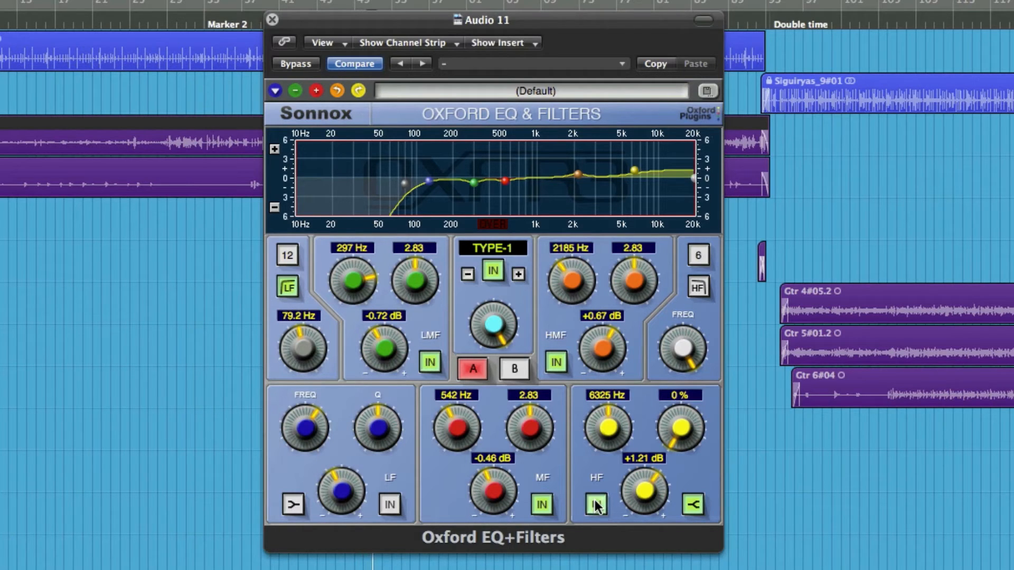
{"action": "left_click", "coordinate": [596, 505]}
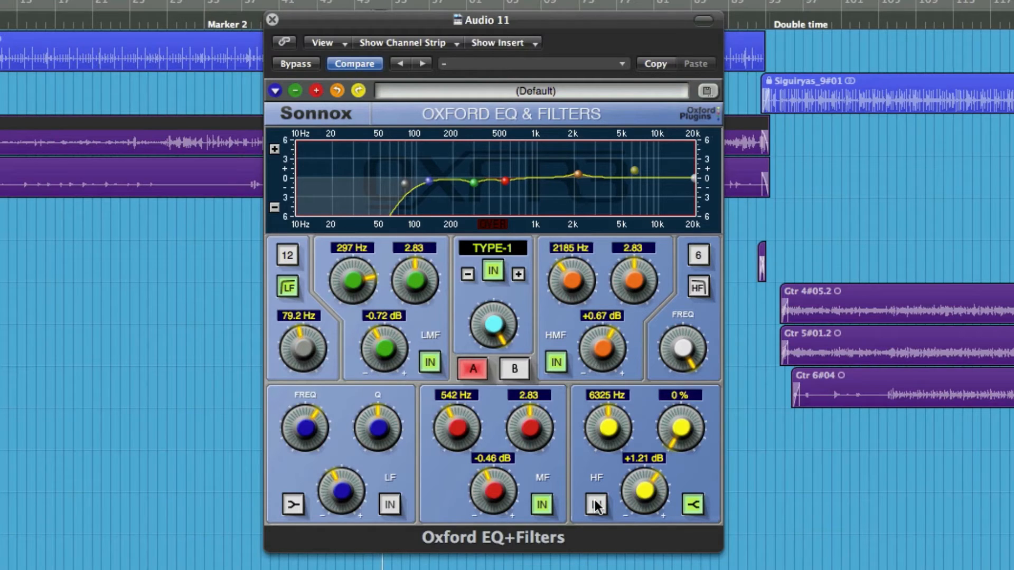
{"action": "left_click", "coordinate": [597, 505]}
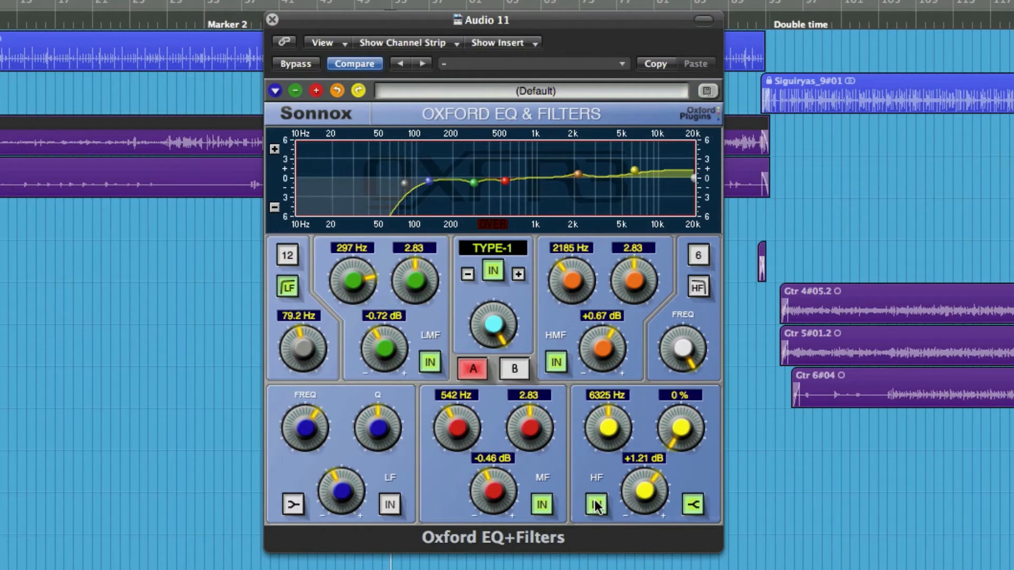
{"action": "left_click", "coordinate": [596, 505]}
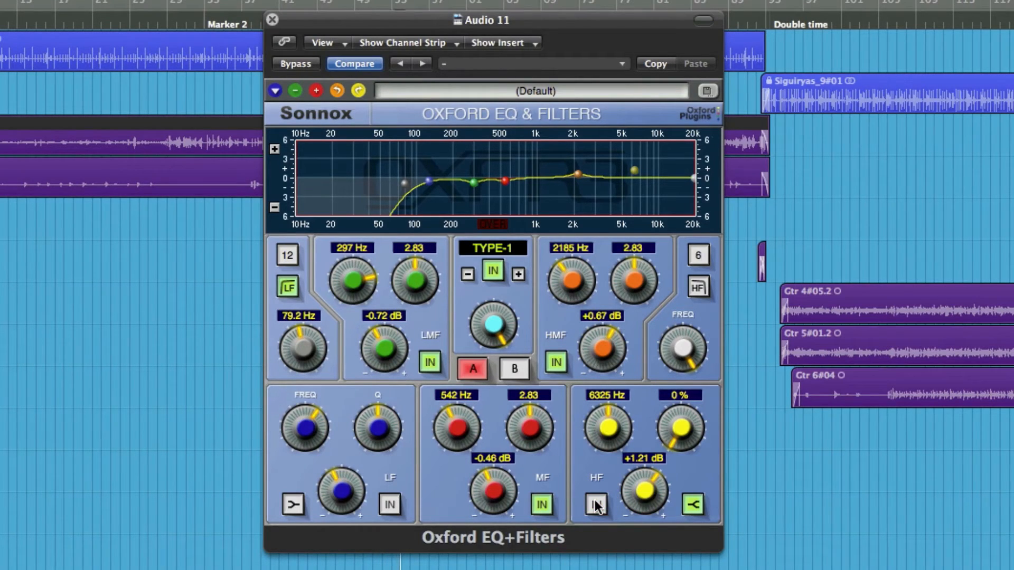
{"action": "left_click", "coordinate": [596, 505]}
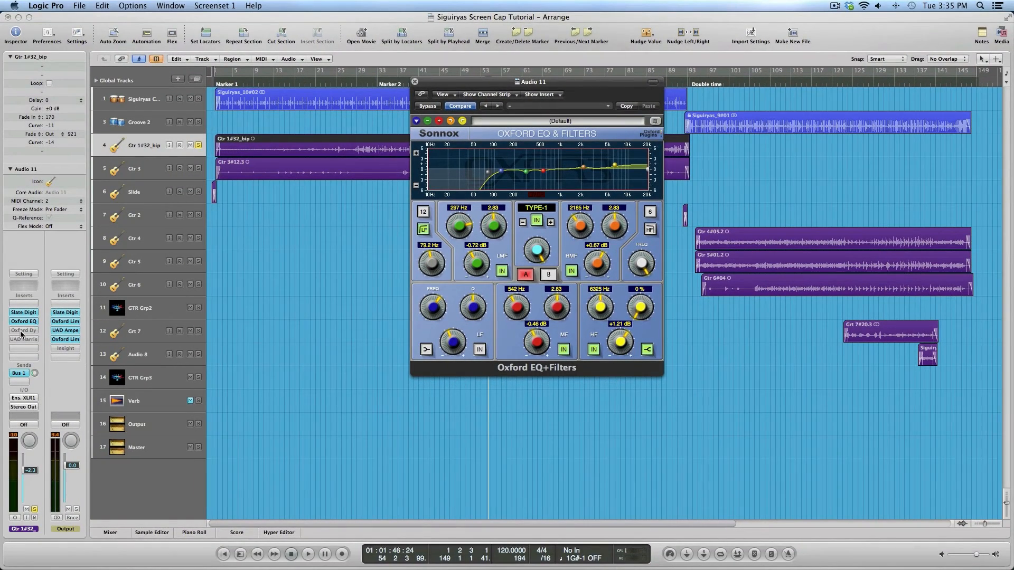
Re-enable Oxford Dynamics on the Gtr 1#32_bip track and view its settings in place of the Oxford EQ window
{"action": "left_click", "coordinate": [21, 331], "text": "alt"}
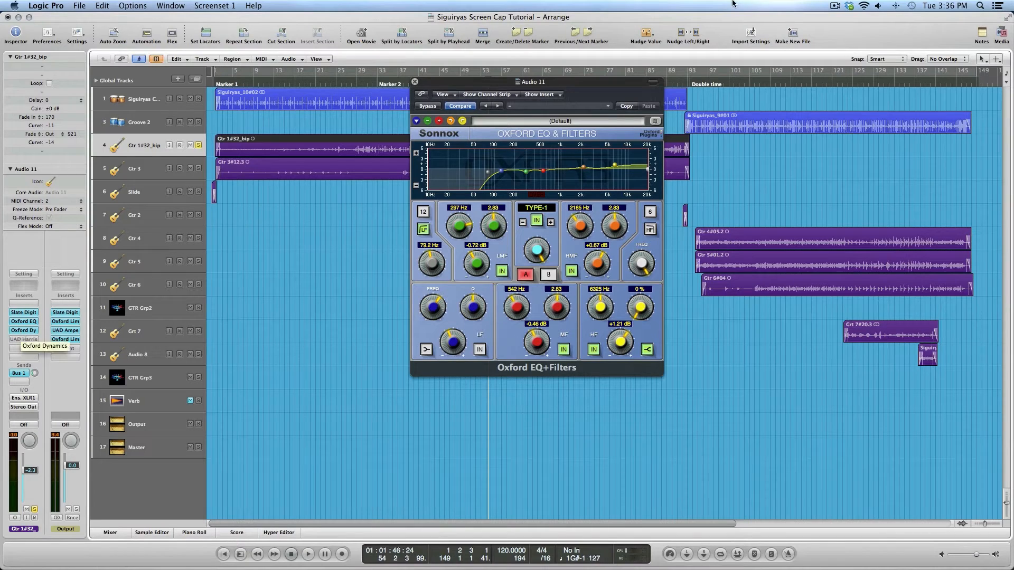
{"action": "left_click", "coordinate": [415, 81]}
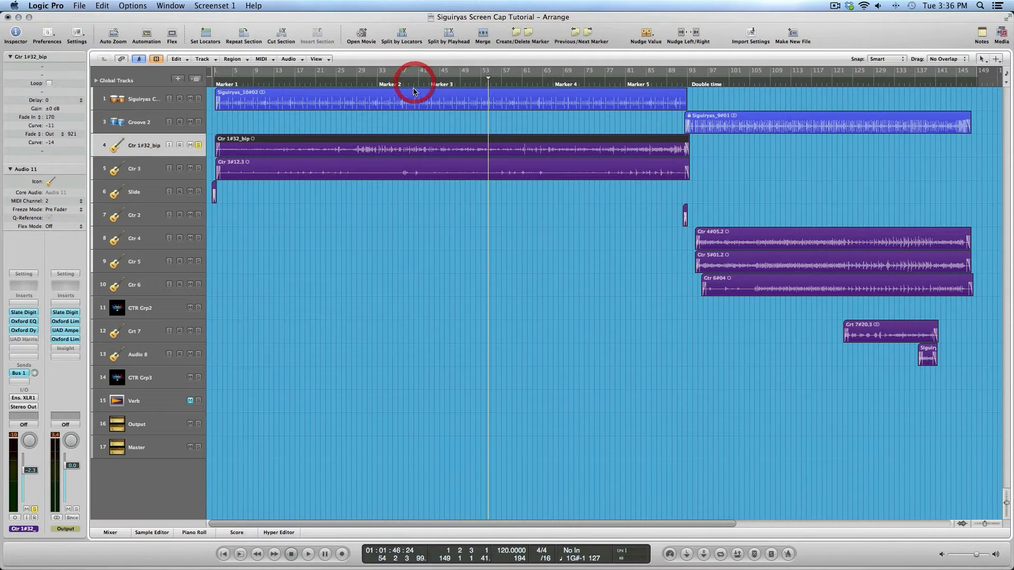
{"action": "left_click", "coordinate": [21, 331]}
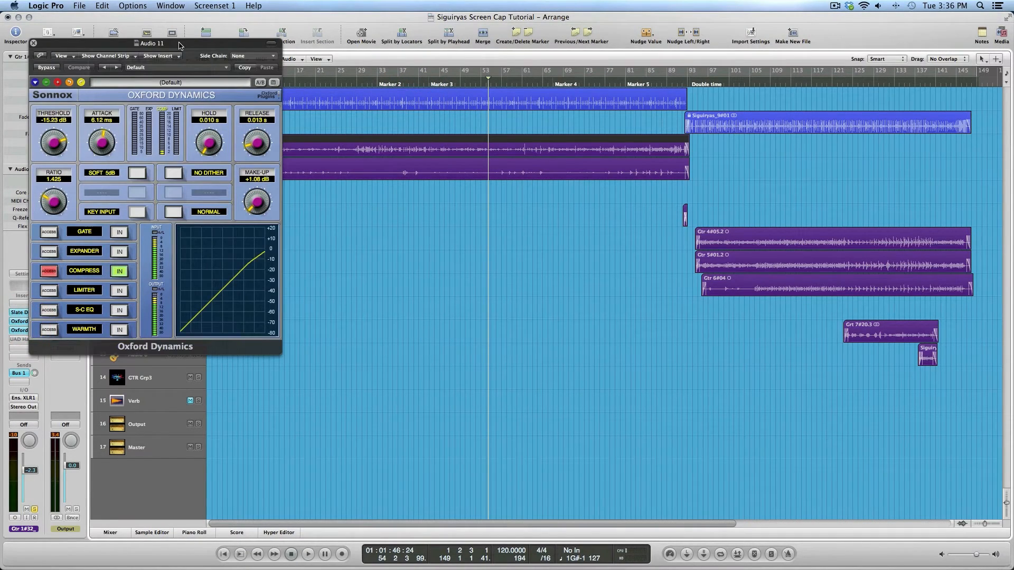
{"action": "left_click_drag", "start_coordinate": [179, 45], "coordinate": [564, 85]}
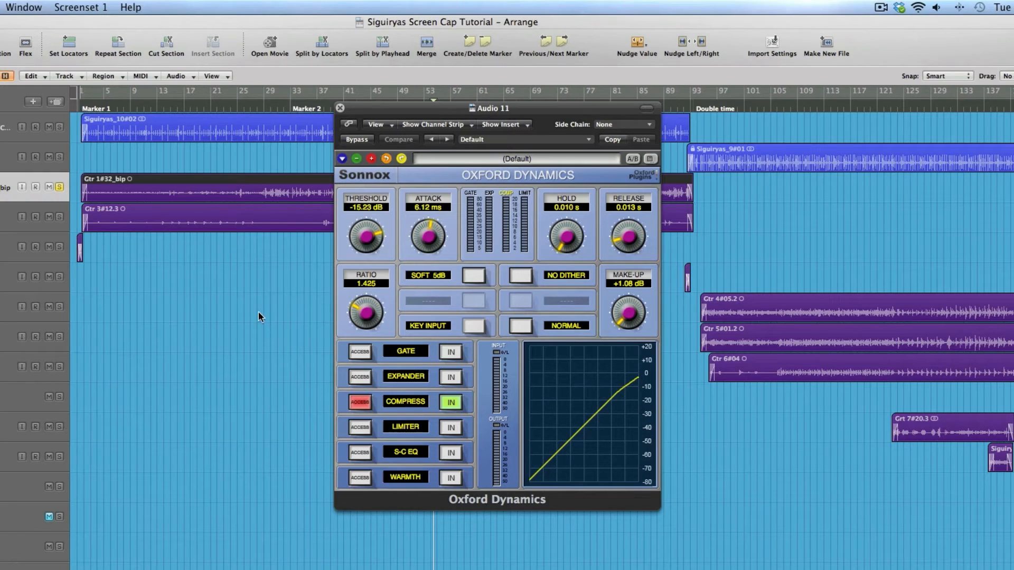
Bypass Oxford Dynamics and play the guitar from about bar 75, between Marker 4 and Marker 5
{"action": "left_click", "coordinate": [357, 139]}
{"action": "left_click_drag", "start_coordinate": [370, 111], "coordinate": [419, 257]}
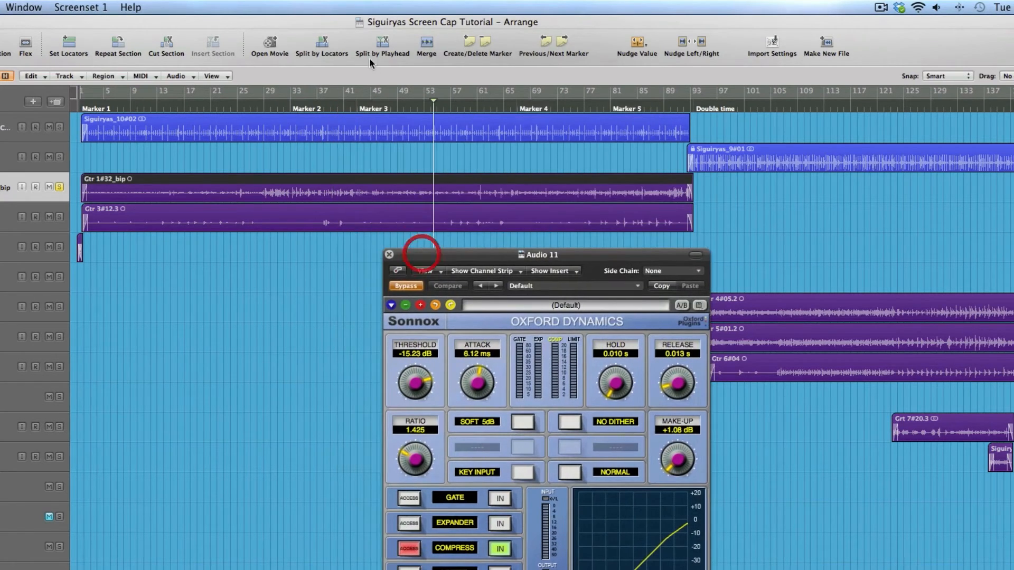
{"action": "left_click", "coordinate": [291, 105]}
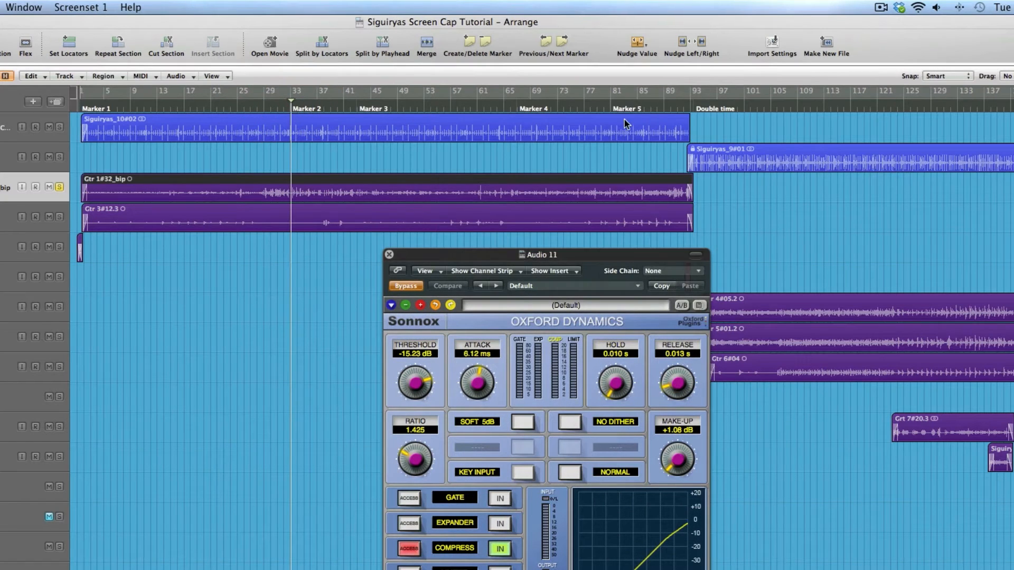
{"action": "left_click", "coordinate": [576, 106]}
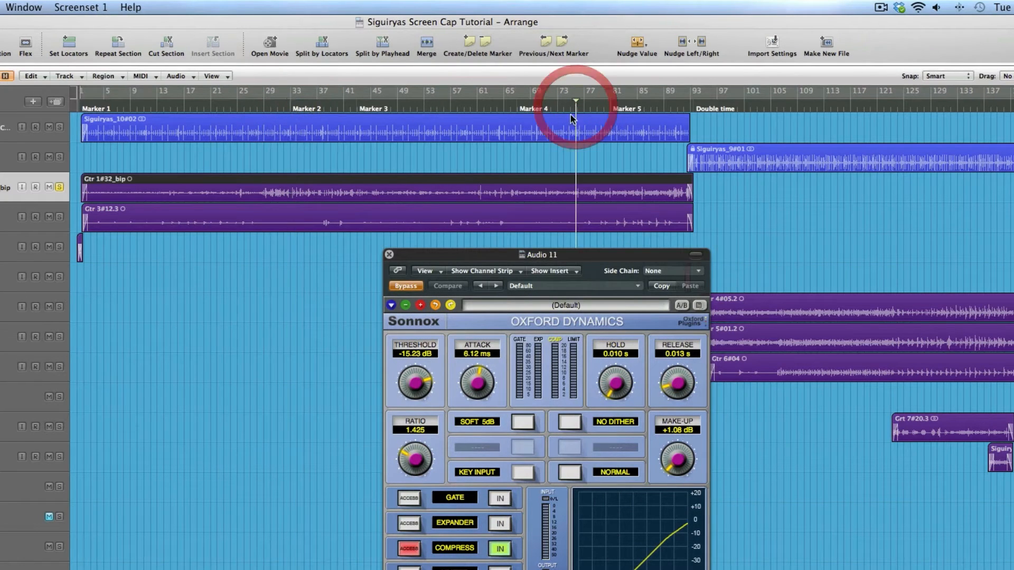
{"action": "left_click", "coordinate": [574, 186]}
{"action": "left_click_drag", "start_coordinate": [592, 255], "coordinate": [589, 155]}
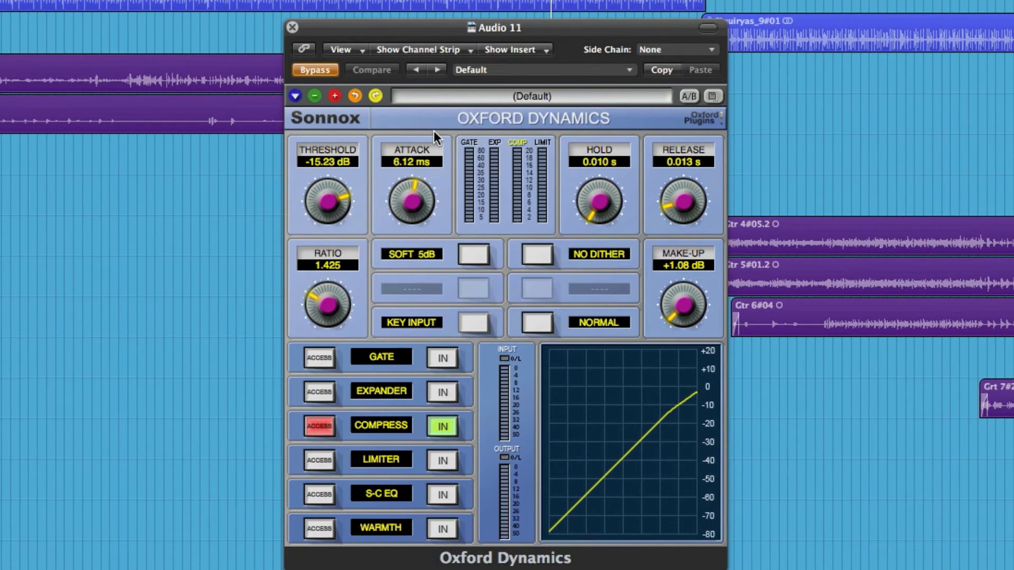
Compare the guitar with Oxford Dynamics active and bypassed, there and again from shortly before Marker 2, leaving it active
{"action": "left_click", "coordinate": [330, 72]}
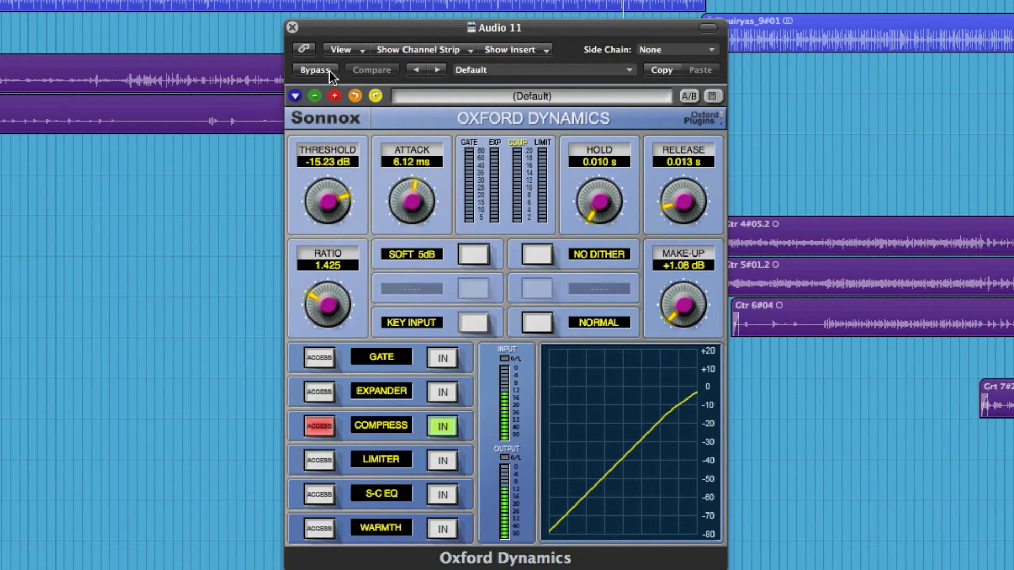
{"action": "left_click", "coordinate": [328, 71]}
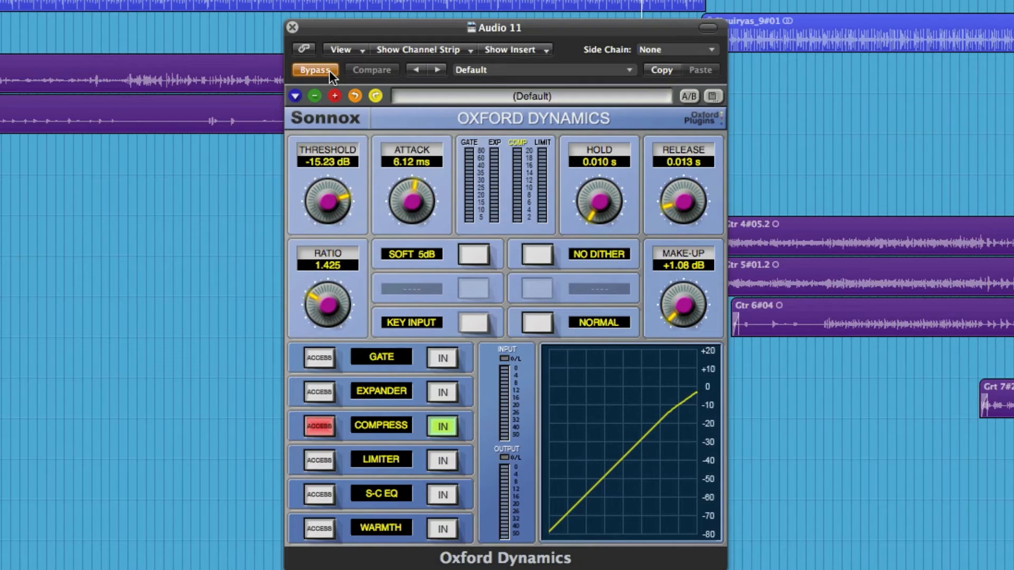
{"action": "left_click", "coordinate": [328, 71]}
{"action": "left_click", "coordinate": [119, 69]}
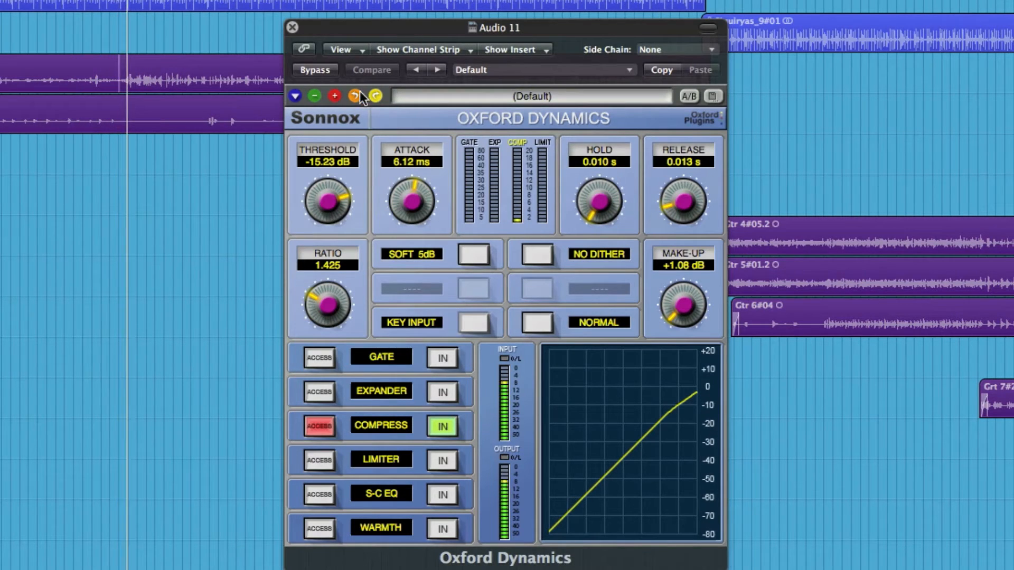
{"action": "left_click", "coordinate": [320, 71]}
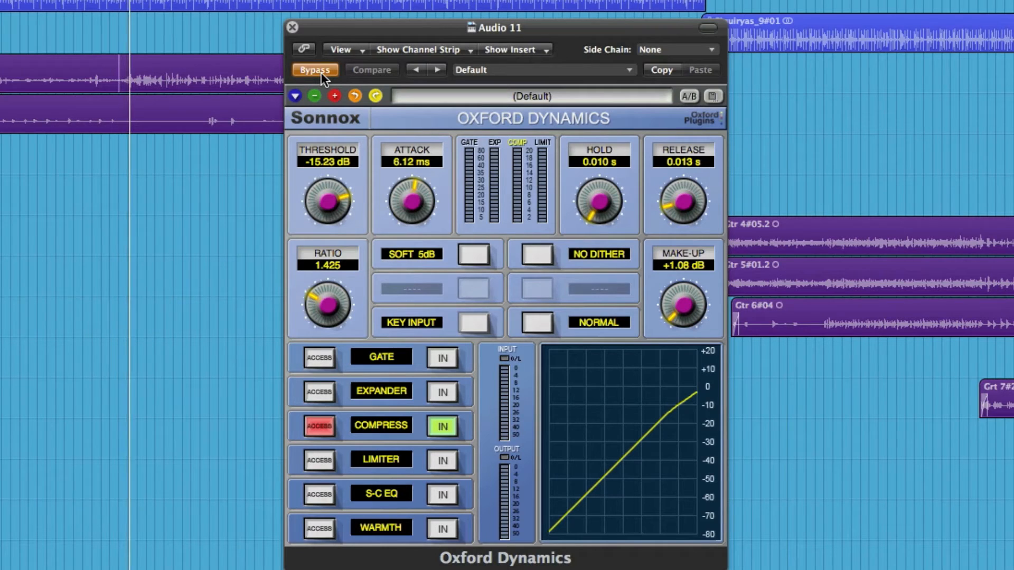
{"action": "left_click", "coordinate": [320, 71]}
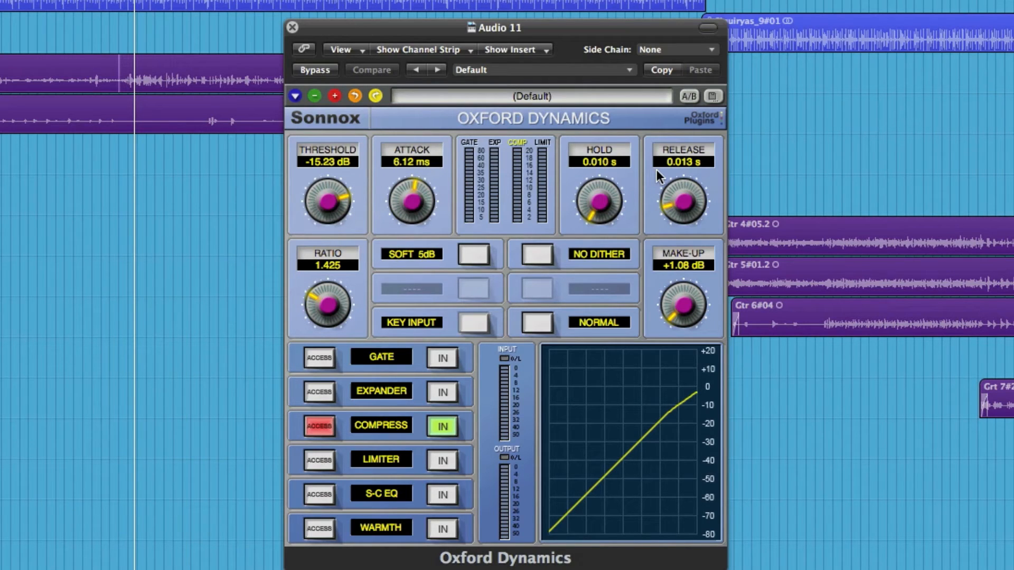
View the UAD Harrison 32C EQ in place of Oxford Dynamics and compare the guitar with its power on and off, leaving it on
{"action": "left_click", "coordinate": [293, 27]}
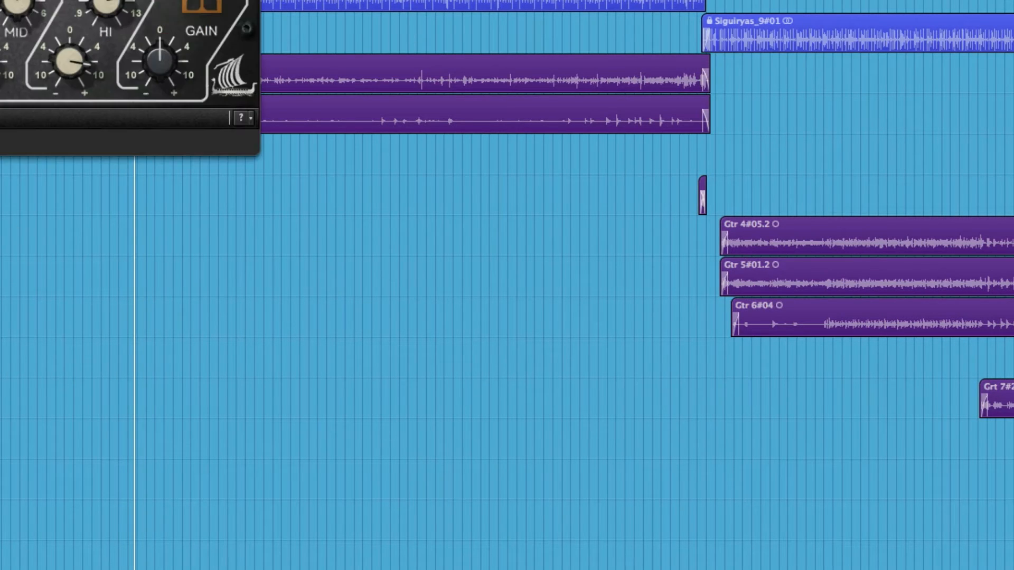
{"action": "left_click_drag", "start_coordinate": [38, 0], "coordinate": [534, 157]}
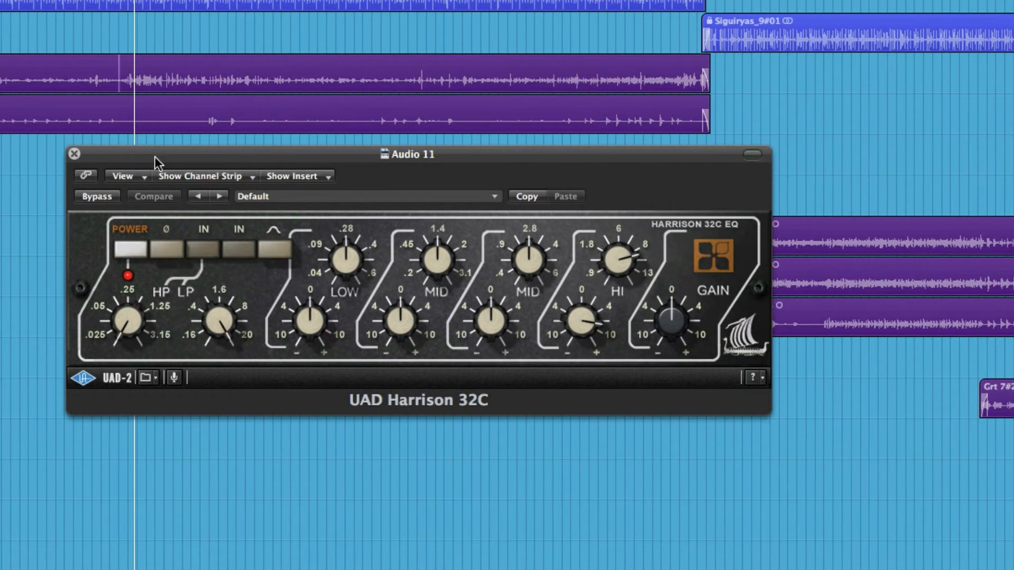
{"action": "key", "text": "space"}
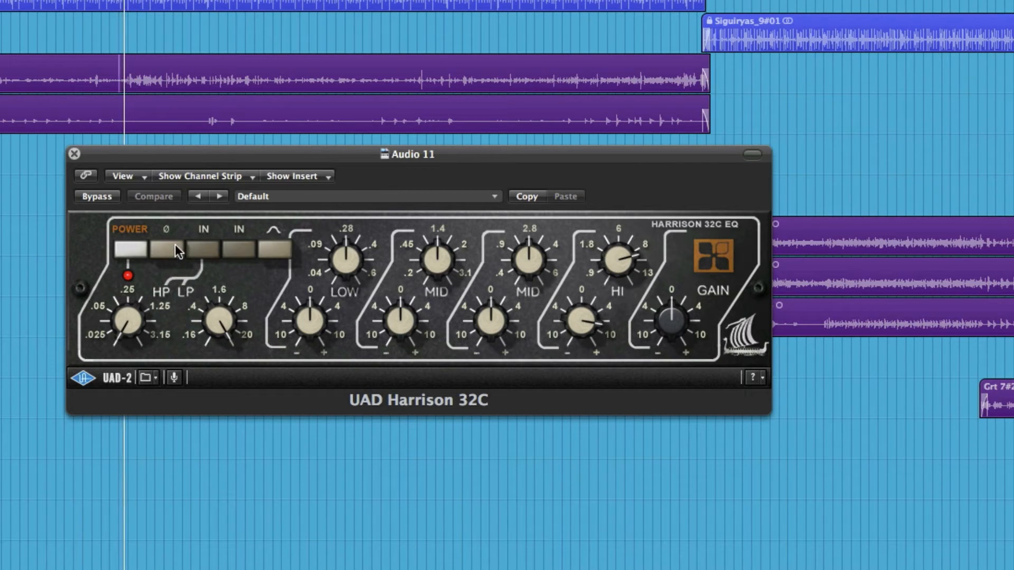
{"action": "left_click", "coordinate": [134, 252]}
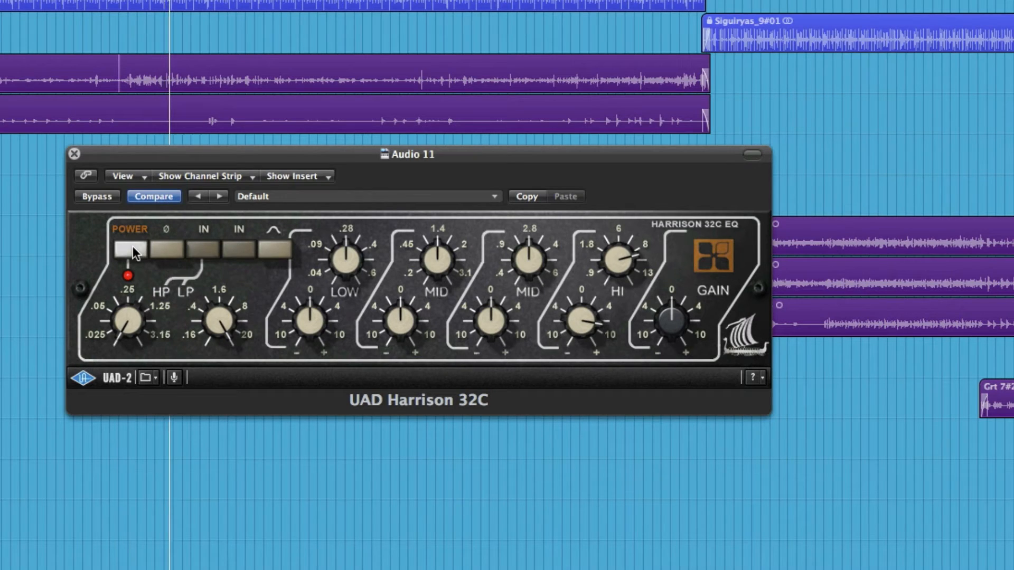
{"action": "left_click", "coordinate": [133, 252]}
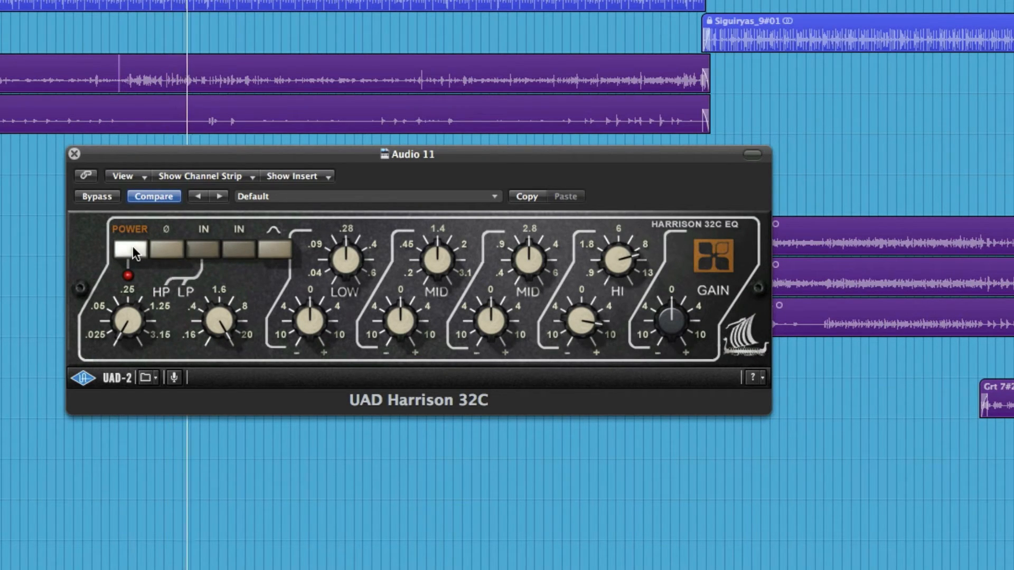
{"action": "left_click", "coordinate": [133, 252]}
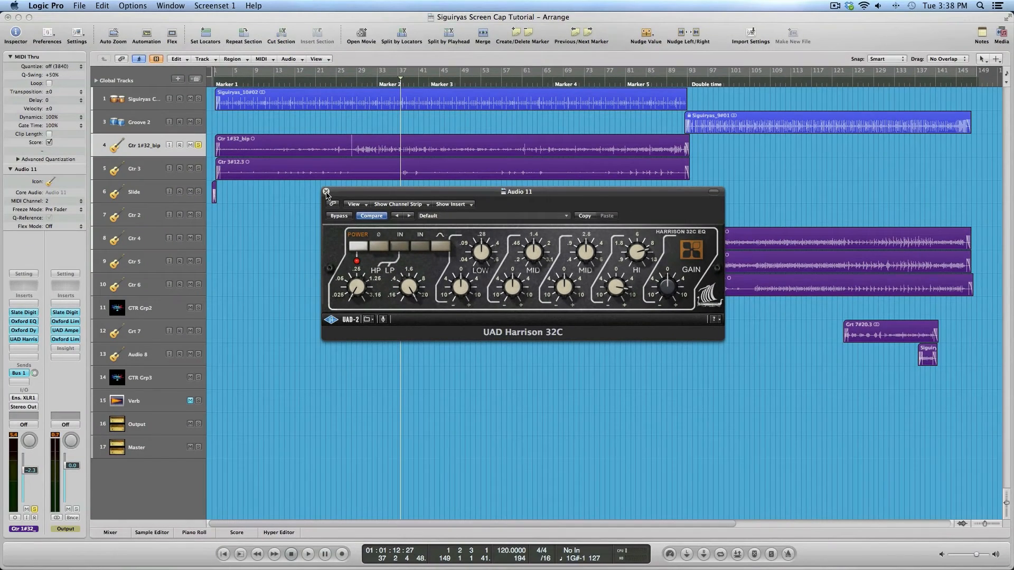
{"action": "left_click", "coordinate": [326, 192]}
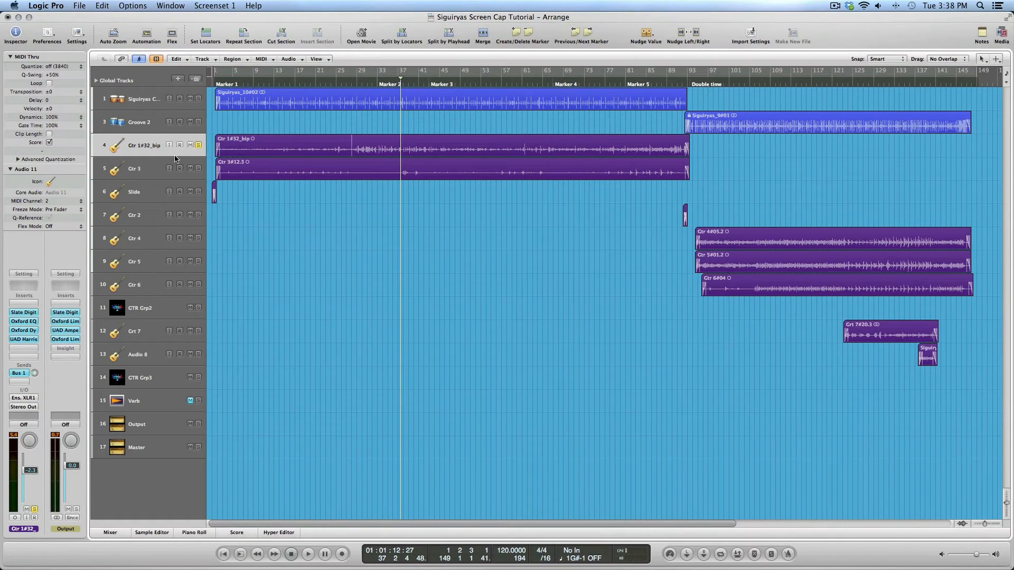
Unmute the Verb track and select its channel strip in the Mixer
{"action": "left_click", "coordinate": [140, 169]}
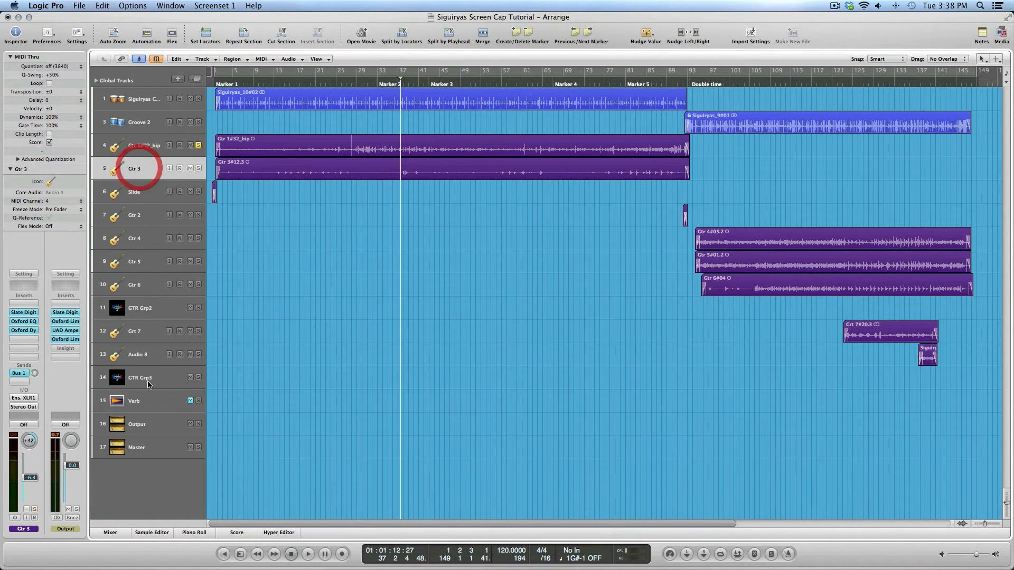
{"action": "left_click", "coordinate": [190, 402]}
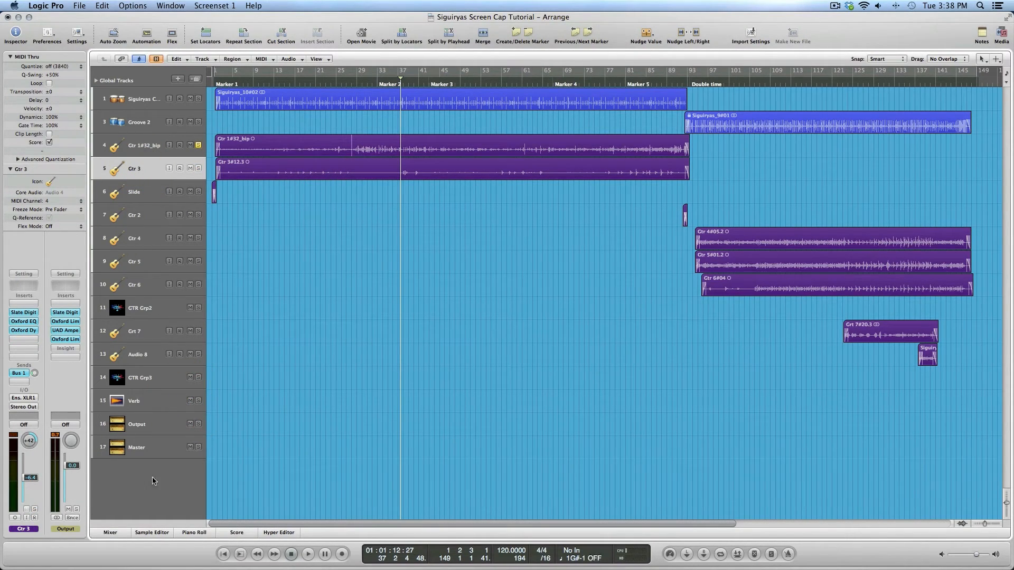
{"action": "key", "text": "ctrl+Down"}
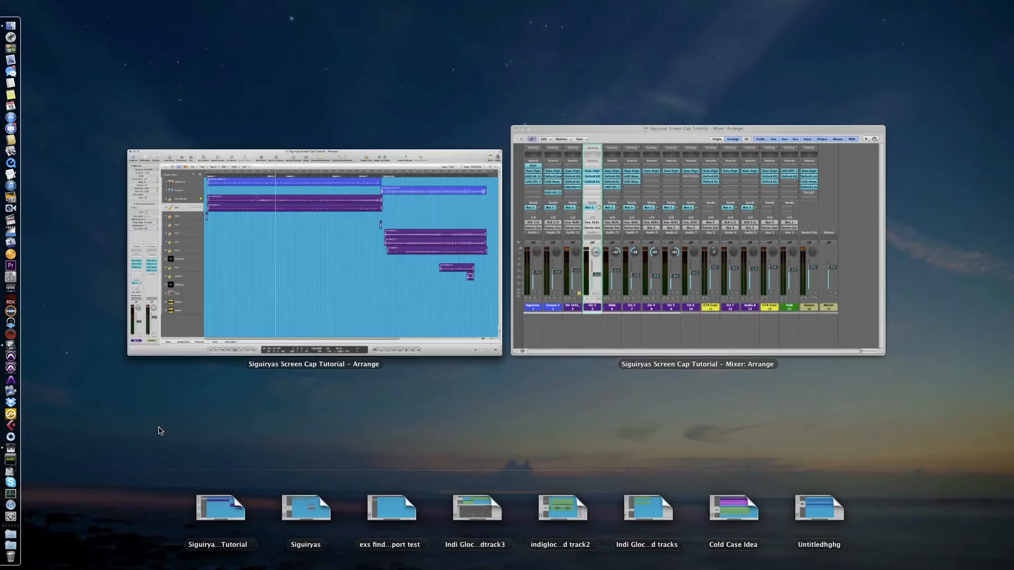
{"action": "left_click", "coordinate": [735, 170]}
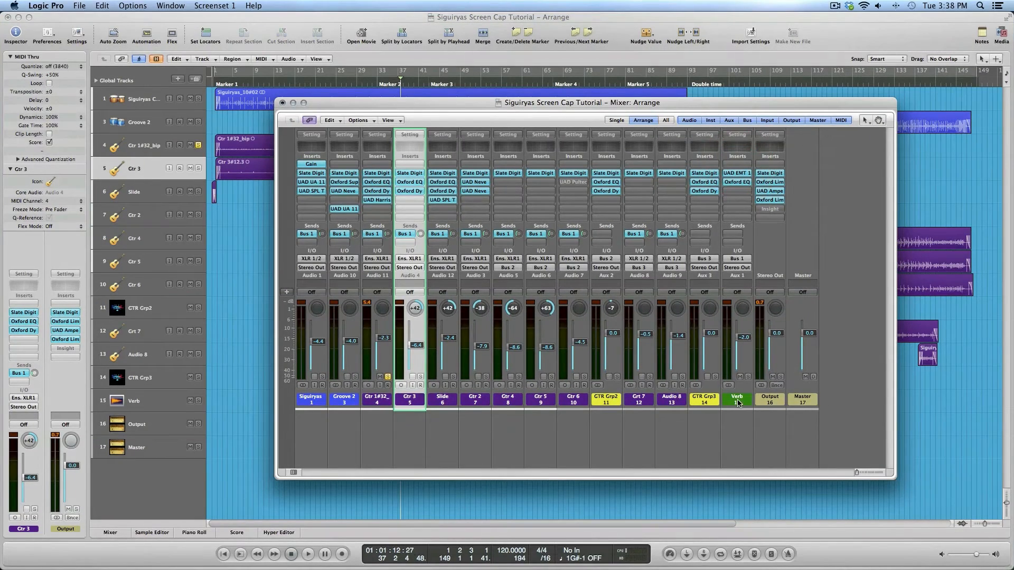
{"action": "left_click", "coordinate": [737, 402]}
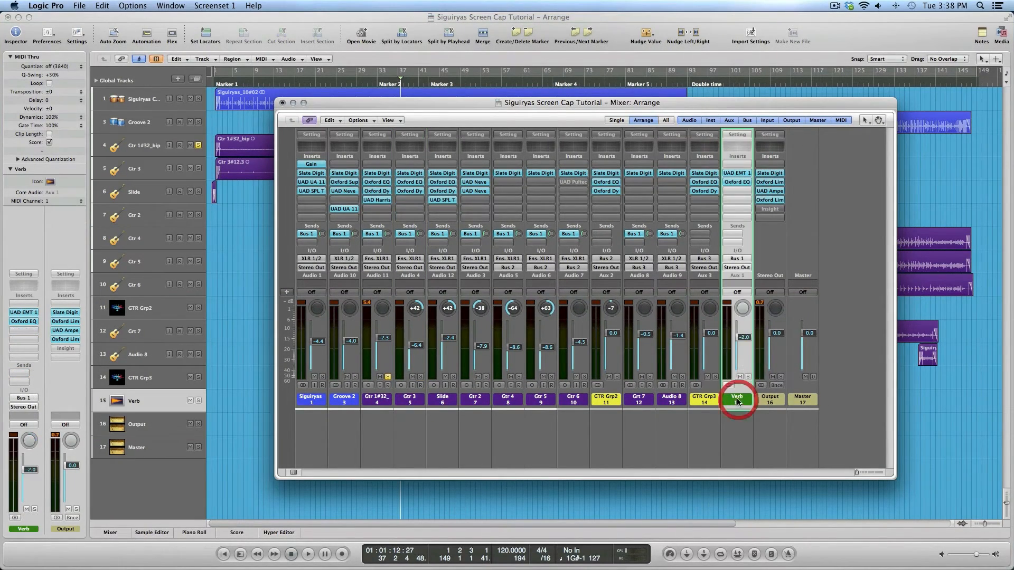
Open the UAD EMT 140 insert of the Verb channel and move its window over the arrange area to view the plate settings
{"action": "left_click", "coordinate": [28, 317]}
{"action": "left_click", "coordinate": [27, 314]}
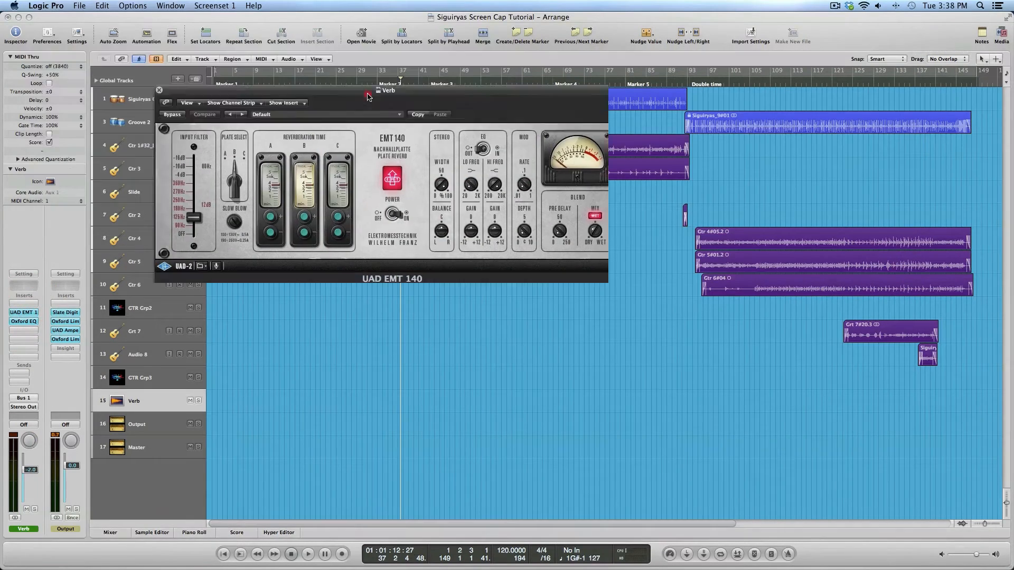
{"action": "left_click_drag", "start_coordinate": [368, 96], "coordinate": [473, 110]}
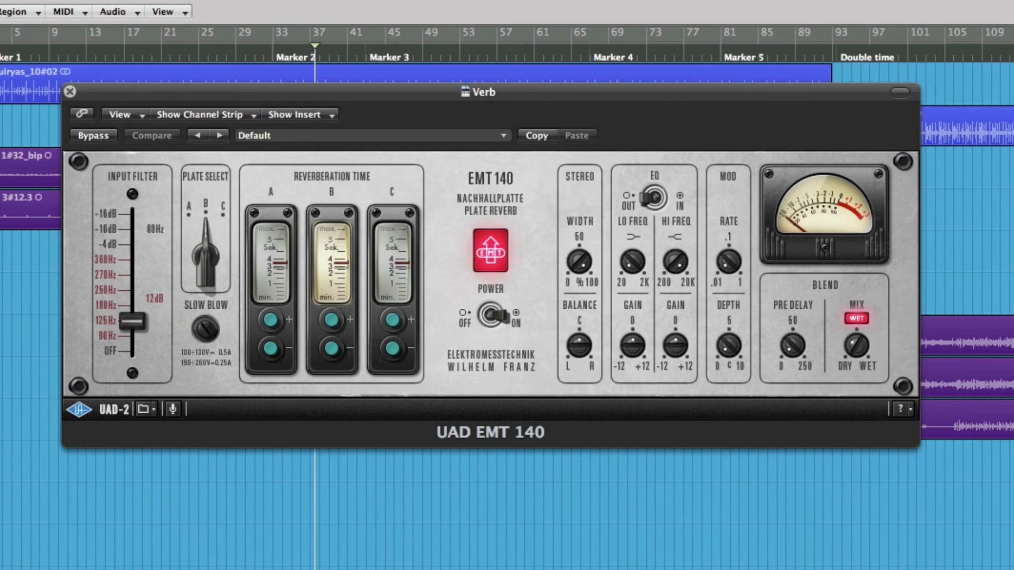
Play the guitar from shortly before Marker 2 and compare it with the EMT 140 reverb bypassed and active, leaving it active
{"action": "key", "text": "space"}
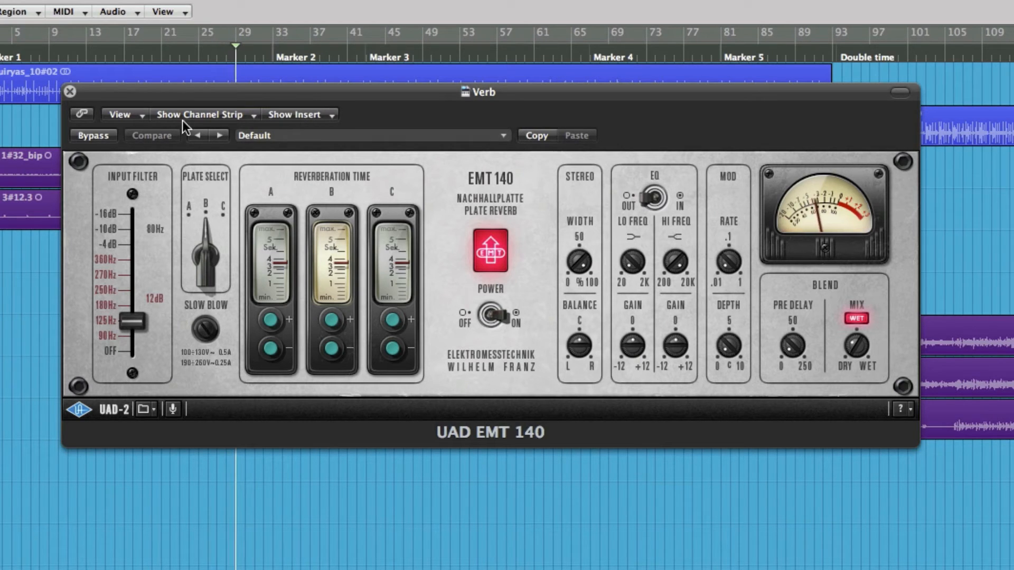
{"action": "left_click", "coordinate": [94, 136]}
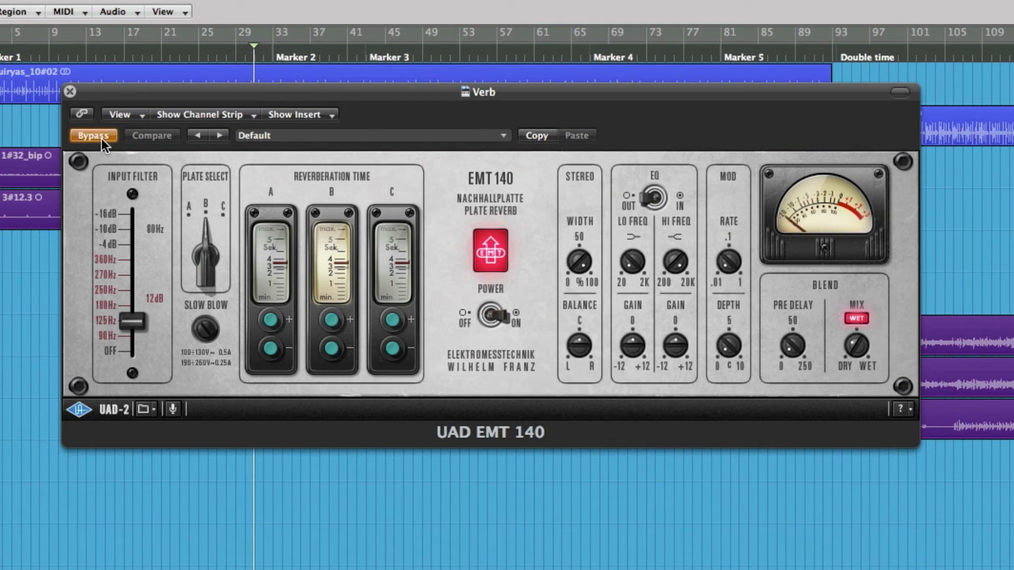
{"action": "left_click", "coordinate": [101, 138]}
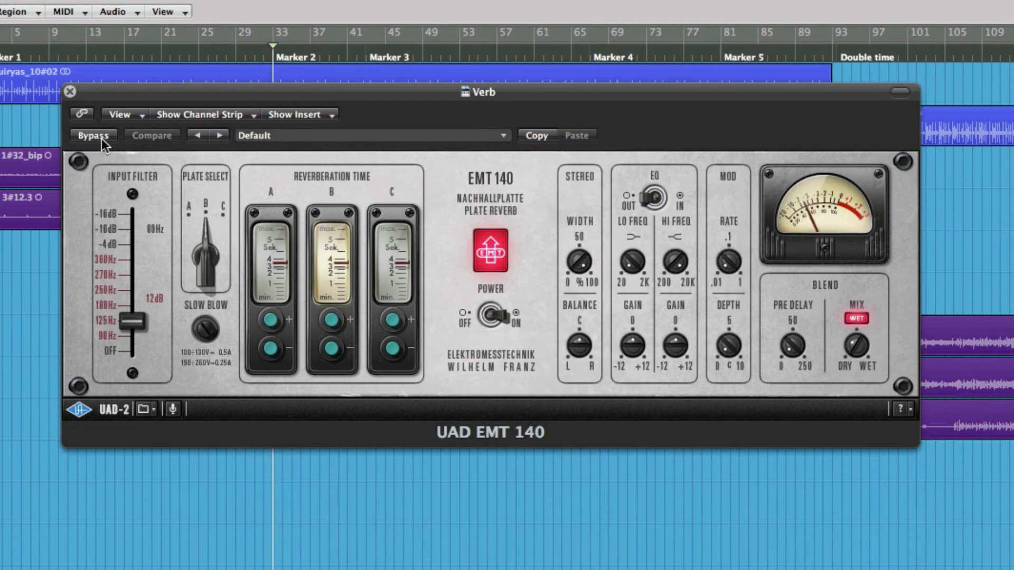
{"action": "left_click", "coordinate": [101, 139]}
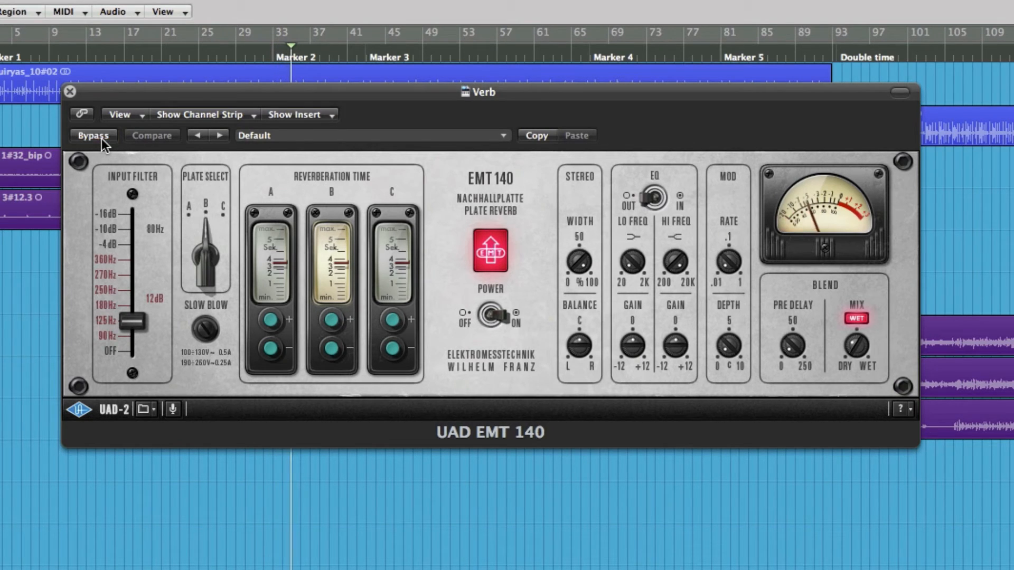
{"action": "left_click", "coordinate": [101, 138]}
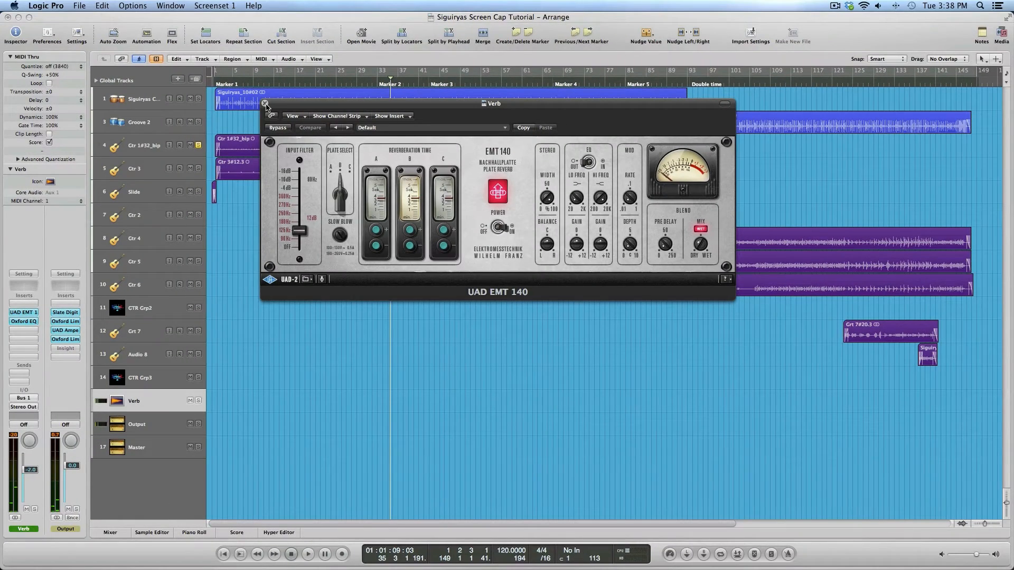
{"action": "left_click", "coordinate": [265, 104]}
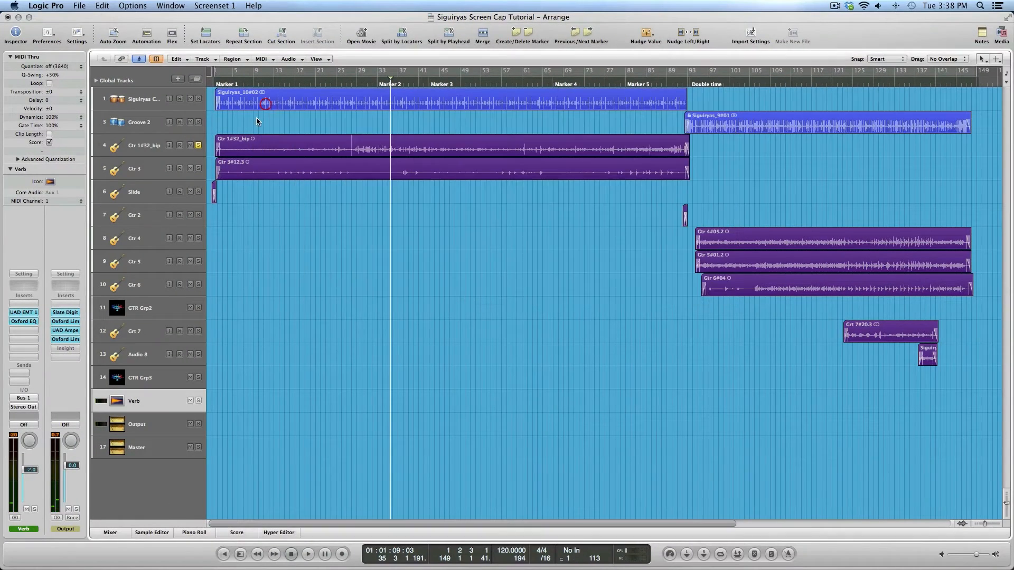
View the Oxford EQ on the Verb channel and compare the reverb with the EQ bypassed and active, leaving it active
{"action": "left_click", "coordinate": [25, 322]}
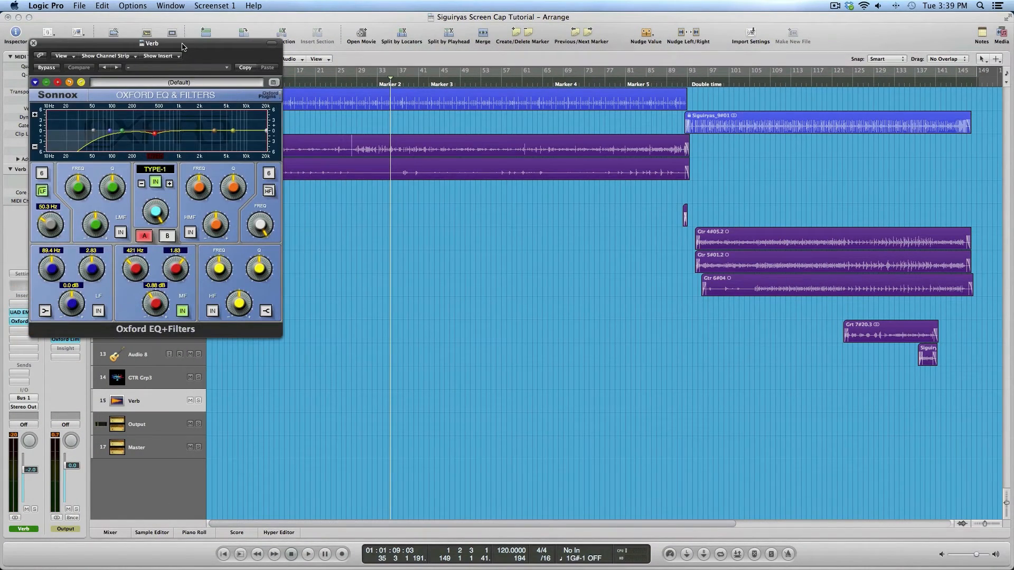
{"action": "left_click_drag", "start_coordinate": [177, 32], "coordinate": [544, 75]}
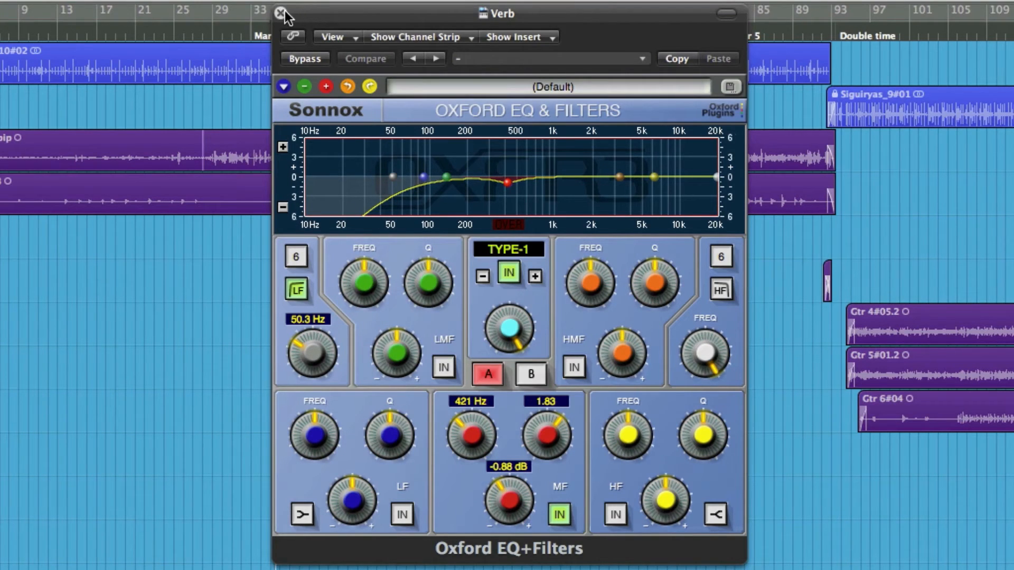
{"action": "key", "text": "space"}
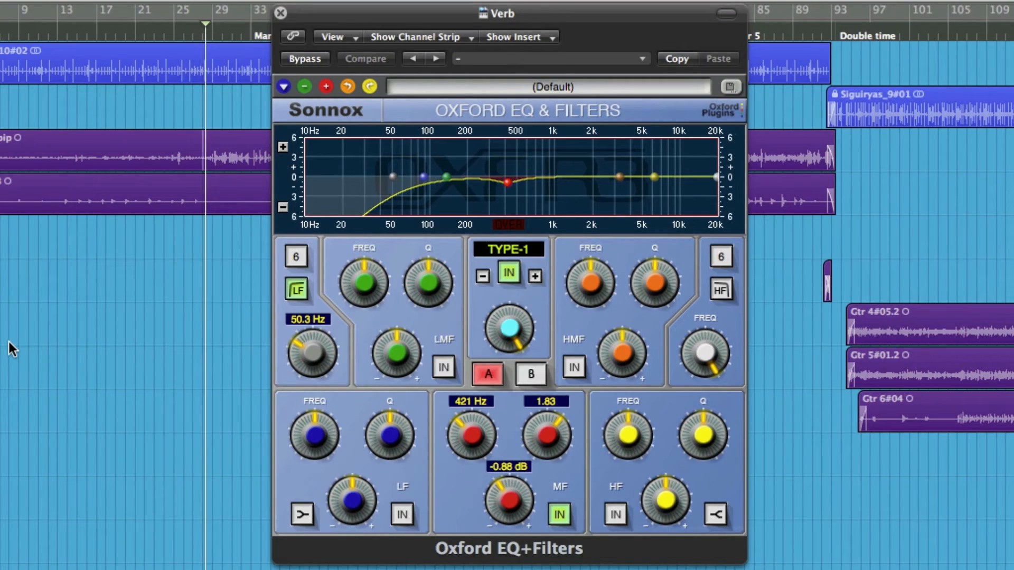
{"action": "left_click", "coordinate": [306, 58]}
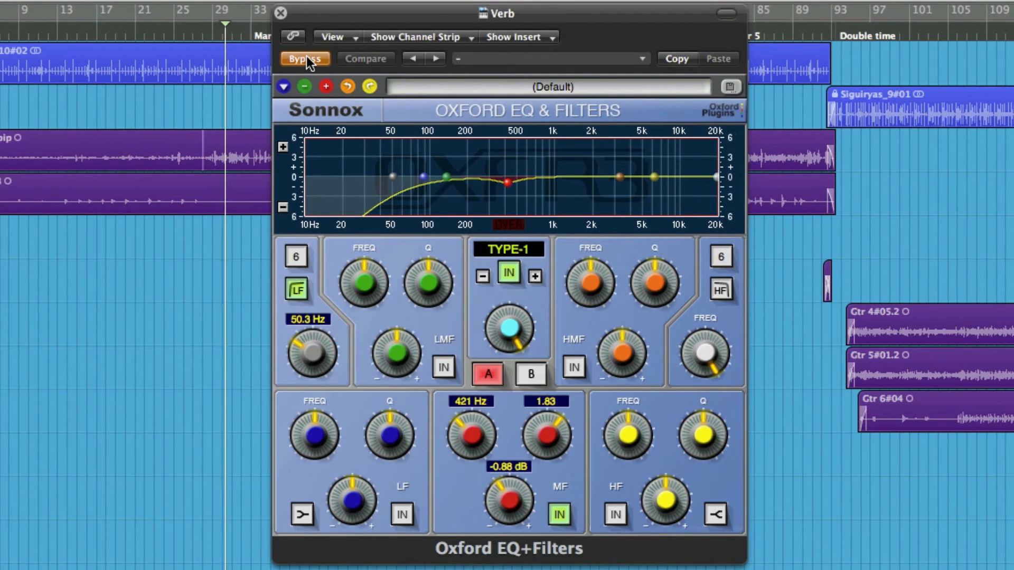
{"action": "left_click", "coordinate": [306, 58]}
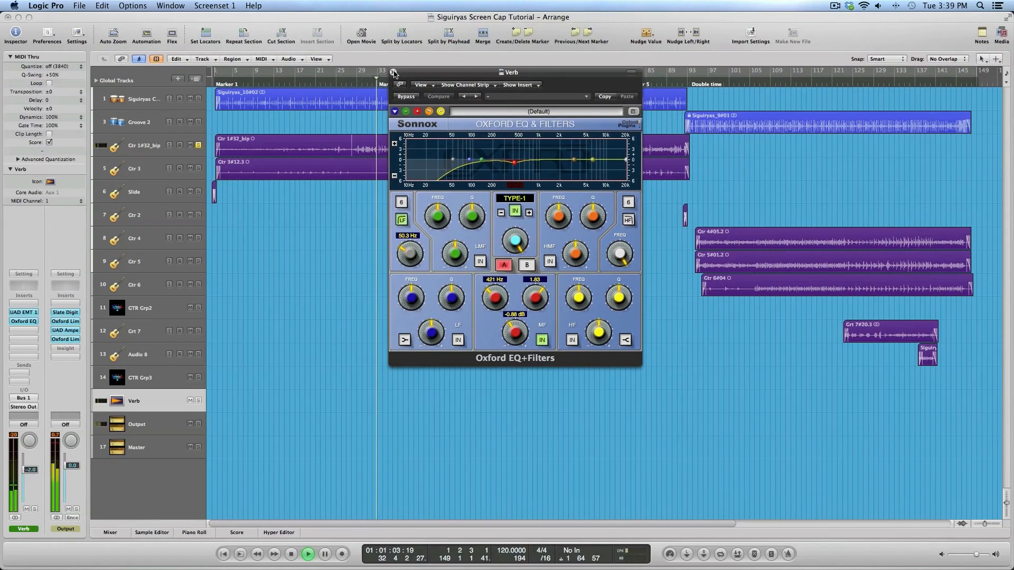
{"action": "left_click", "coordinate": [394, 73]}
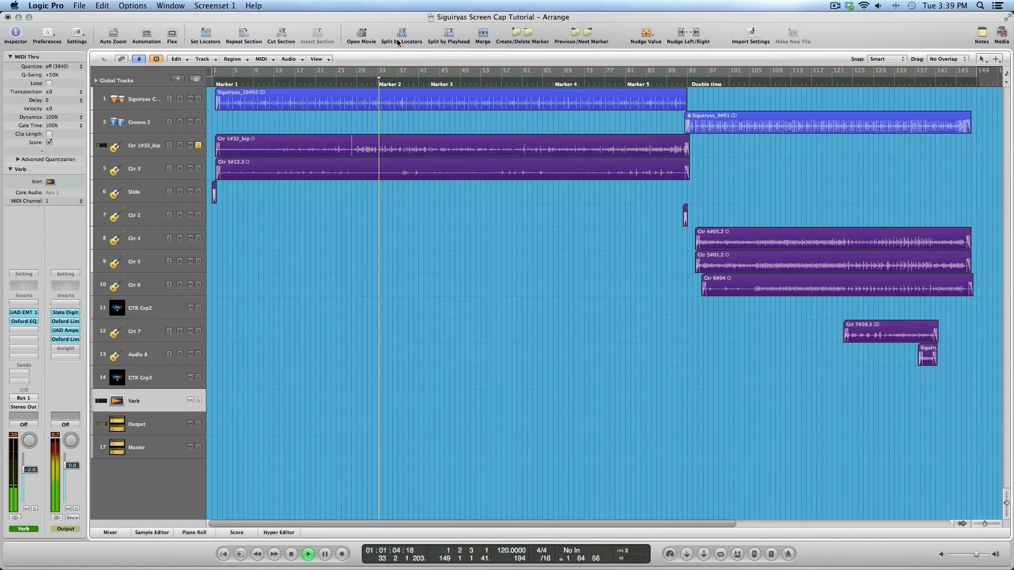
{"action": "key", "text": "space"}
Turn off solo on the Gtr 1#32_bip track and play the full mix, including the passage shortly before Marker 5
{"action": "left_click", "coordinate": [143, 147]}
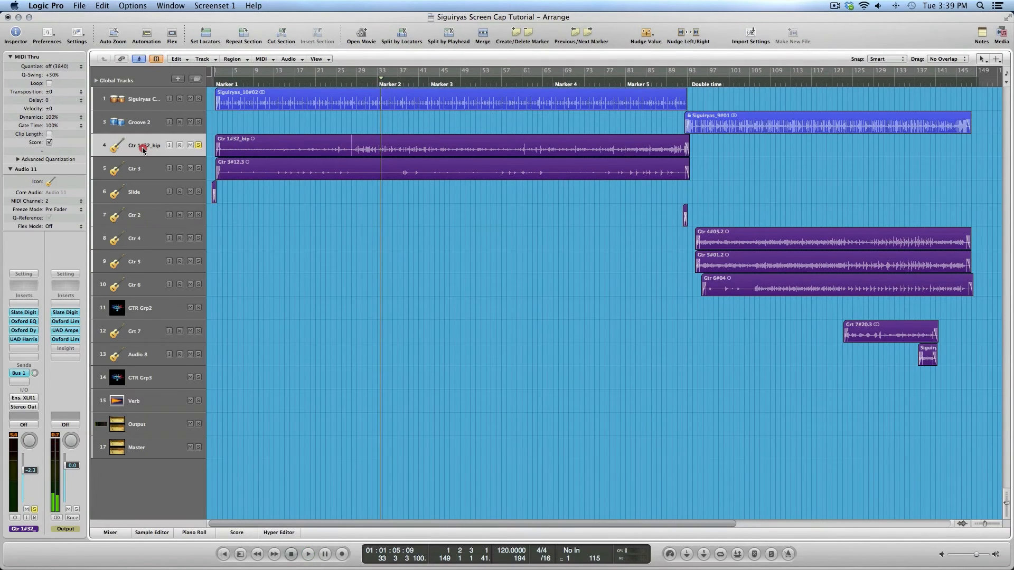
{"action": "left_click", "coordinate": [198, 145]}
{"action": "left_click", "coordinate": [284, 81]}
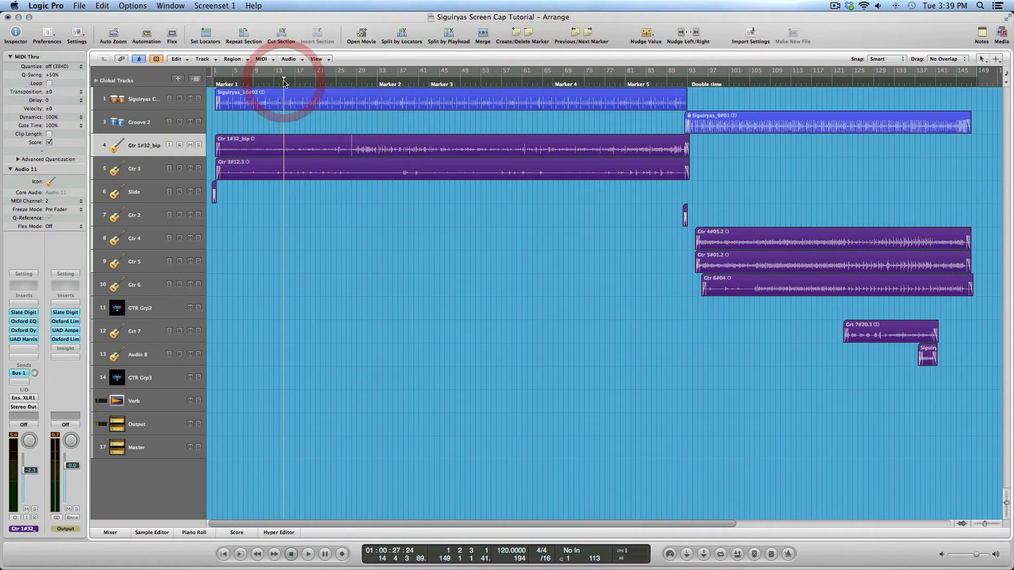
{"action": "key", "text": "space"}
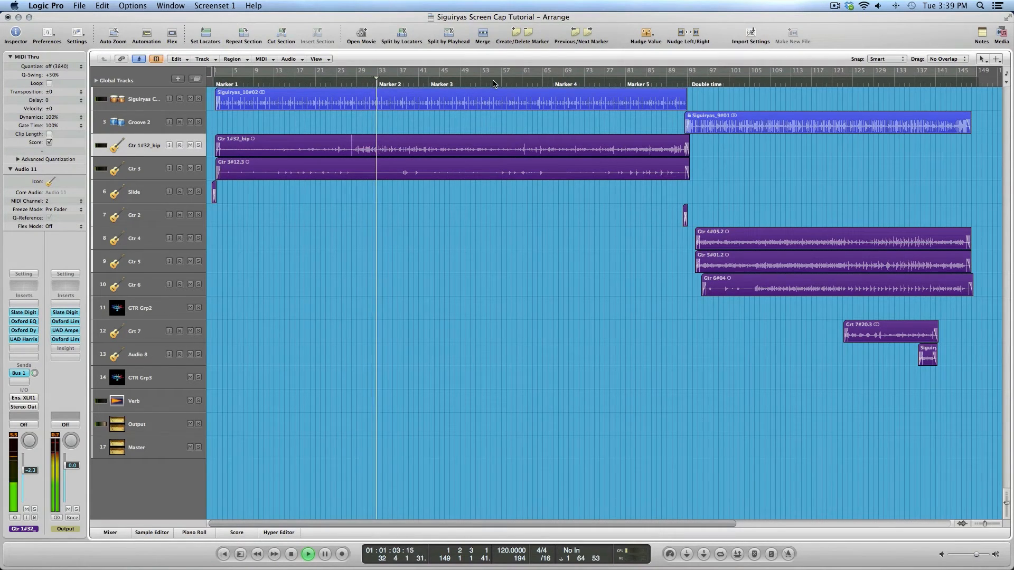
{"action": "left_click", "coordinate": [604, 84]}
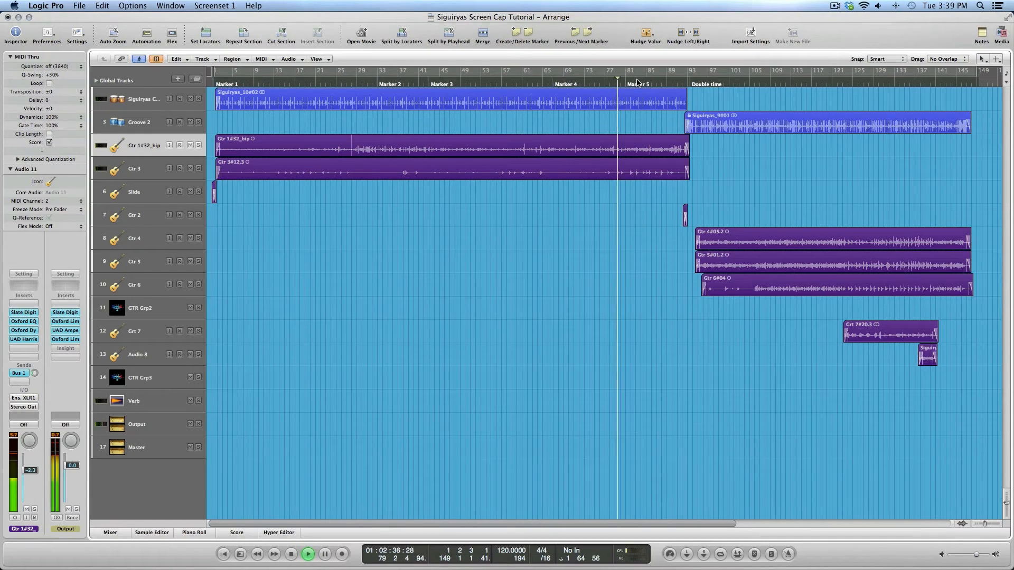
{"action": "key", "text": "space"}
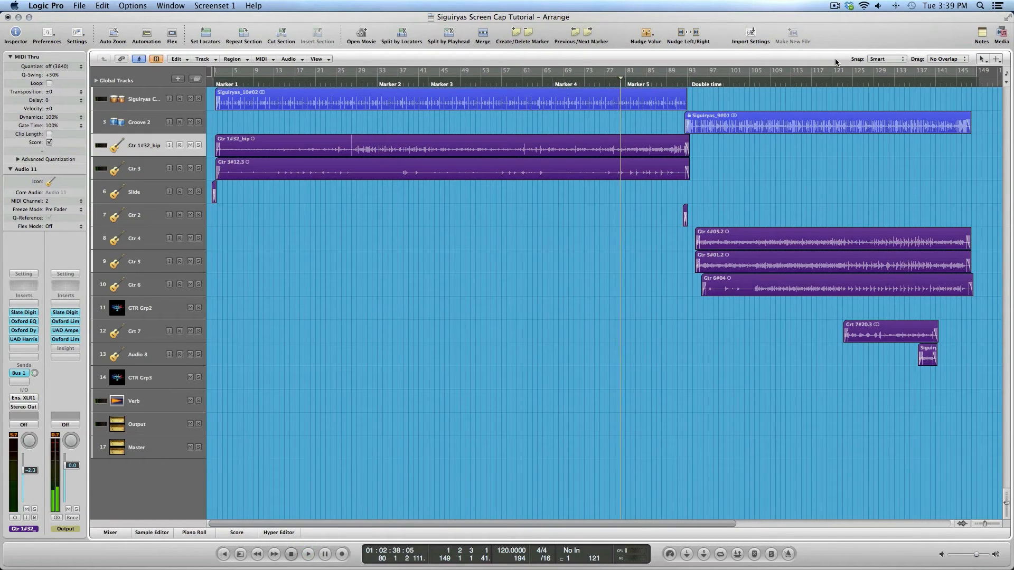
Place the playhead near bar 106 in the Double time section and select the GTR Grp2 track
{"action": "left_click", "coordinate": [770, 86]}
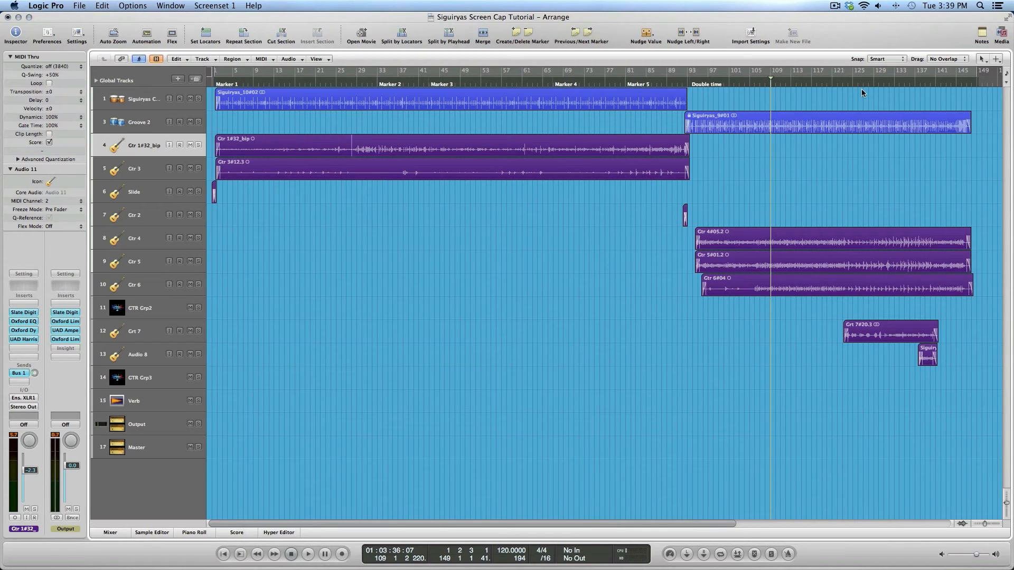
{"action": "left_click", "coordinate": [759, 83]}
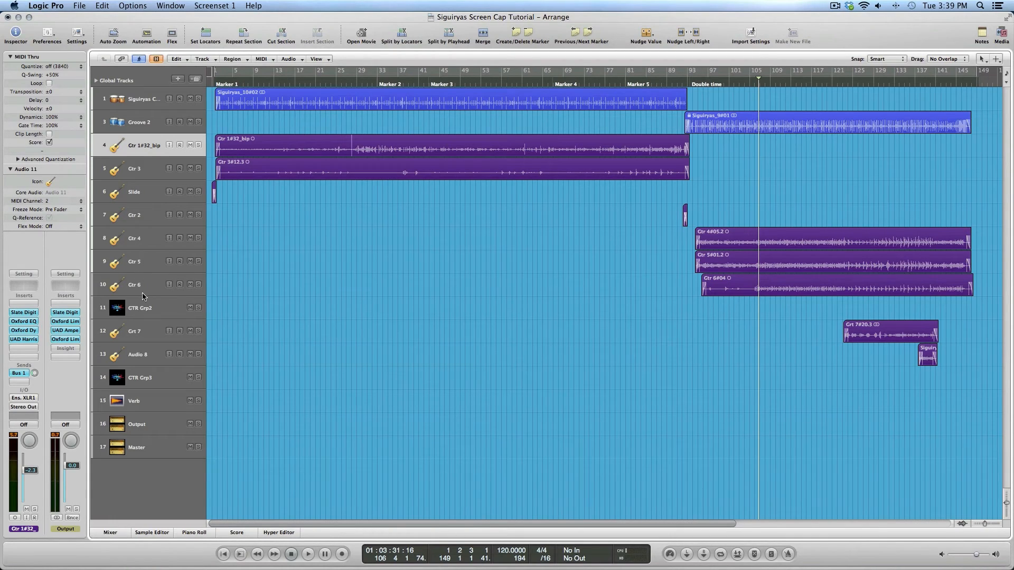
{"action": "left_click", "coordinate": [152, 311]}
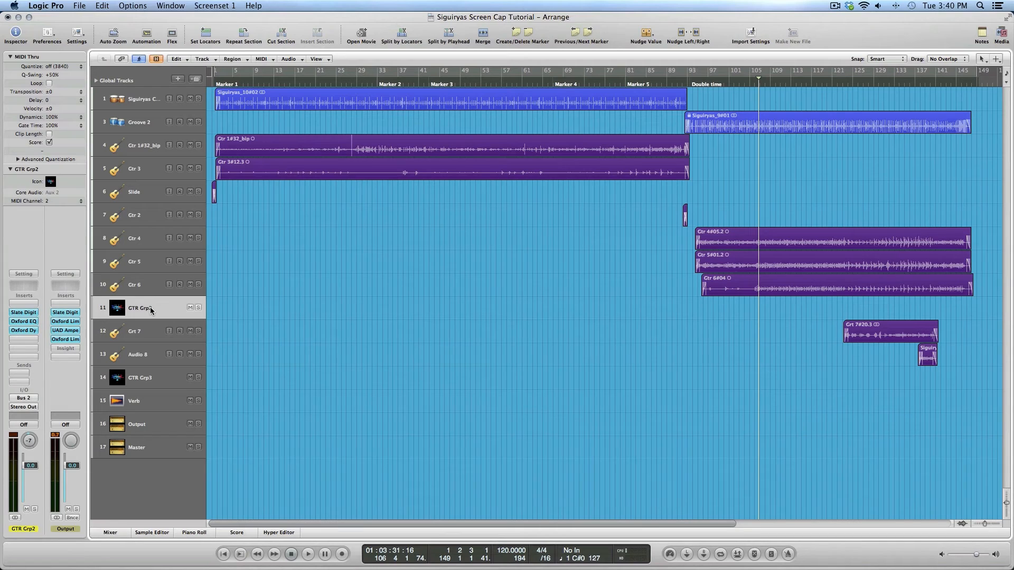
{"action": "left_click", "coordinate": [150, 311]}
Play the Double time section of the mix from bar 109
{"action": "key", "text": "space"}
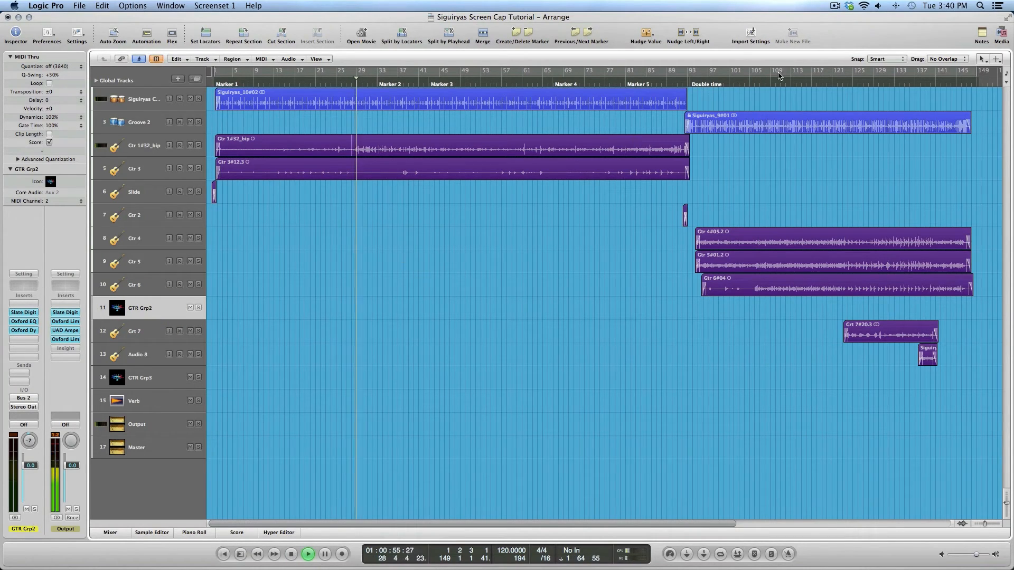
{"action": "key", "text": "space"}
{"action": "left_click", "coordinate": [770, 124]}
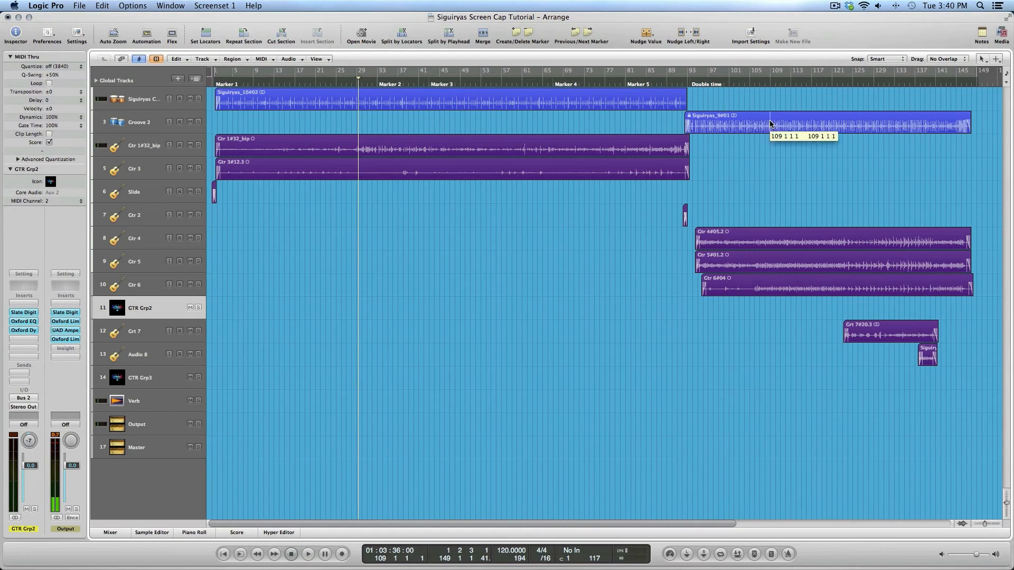
{"action": "key", "text": "space"}
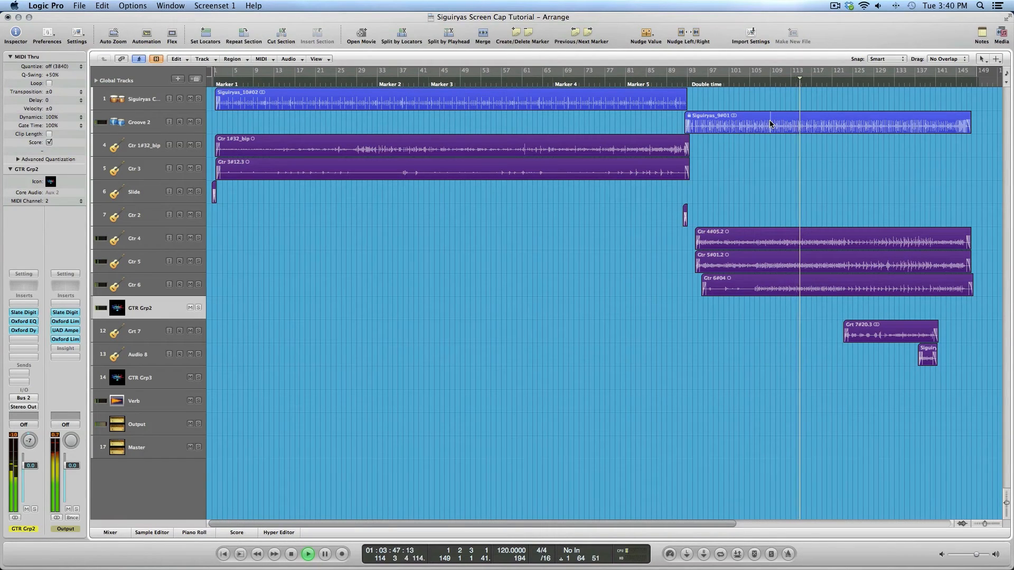
{"action": "key", "text": "space"}
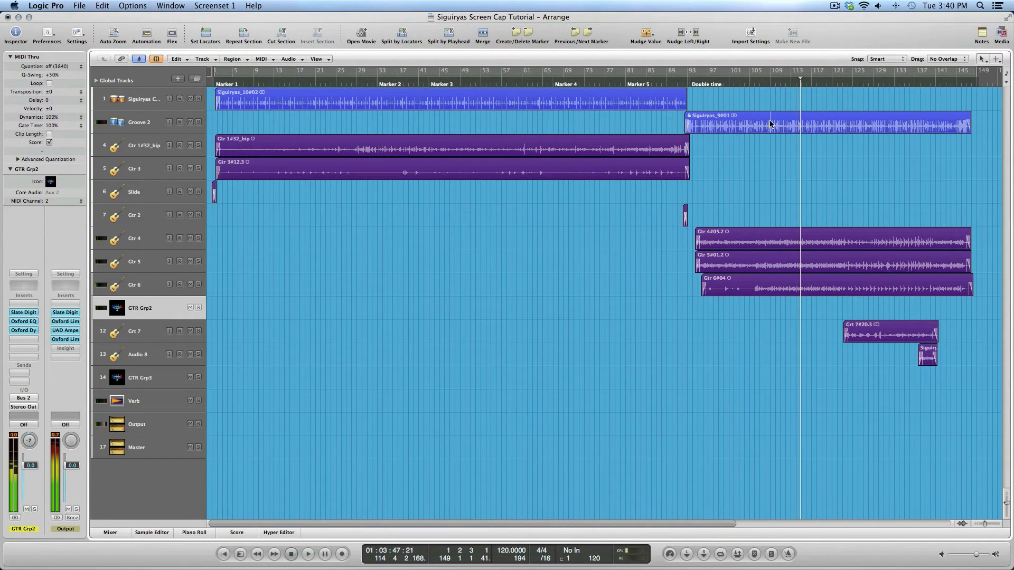
View the Slate Digital Virtual MixBuss on the Output channel while playing the Double time section, and close its window
{"action": "left_click", "coordinate": [66, 313]}
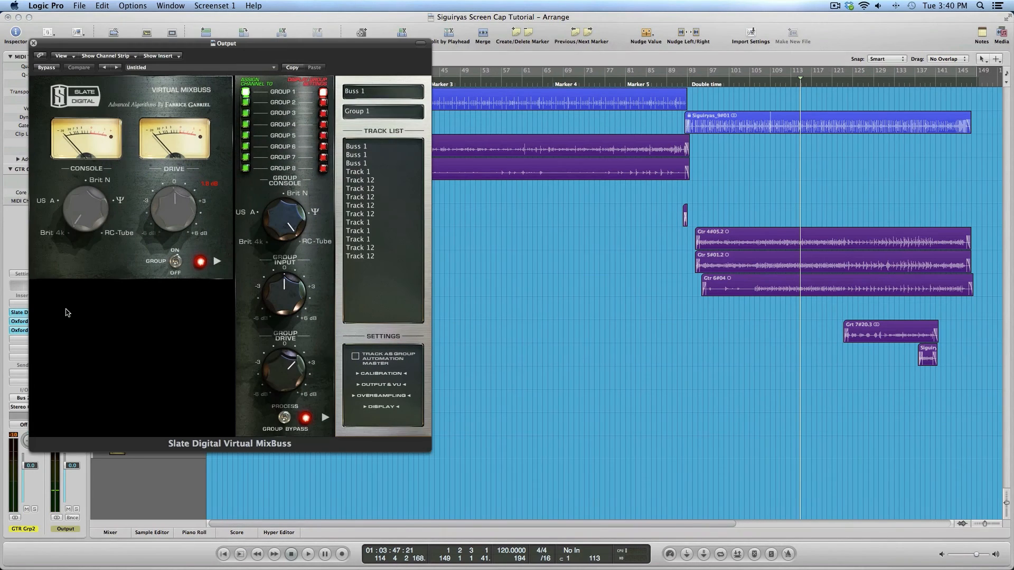
{"action": "left_click_drag", "start_coordinate": [191, 48], "coordinate": [438, 33]}
{"action": "key", "text": "space"}
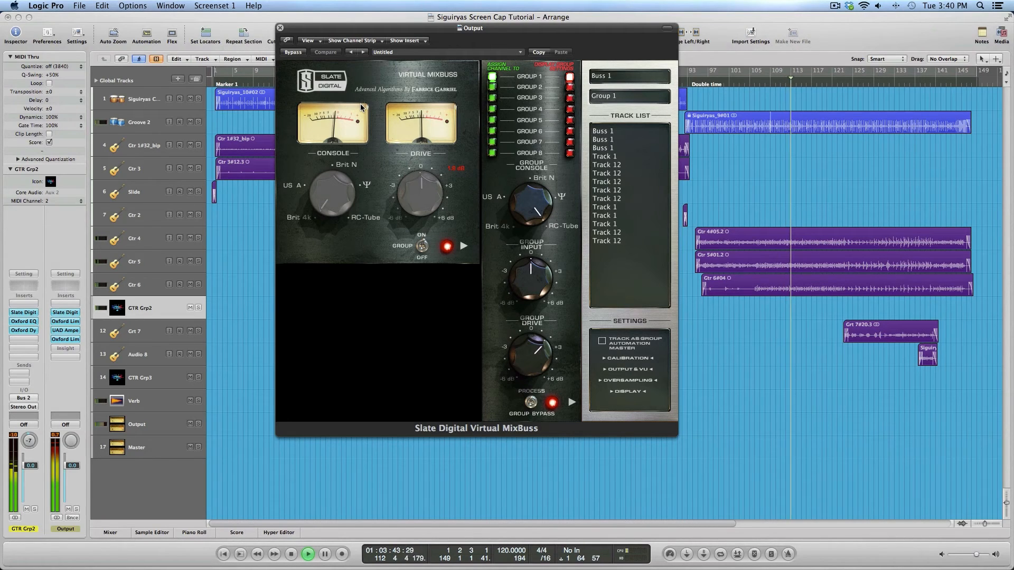
{"action": "key", "text": "space"}
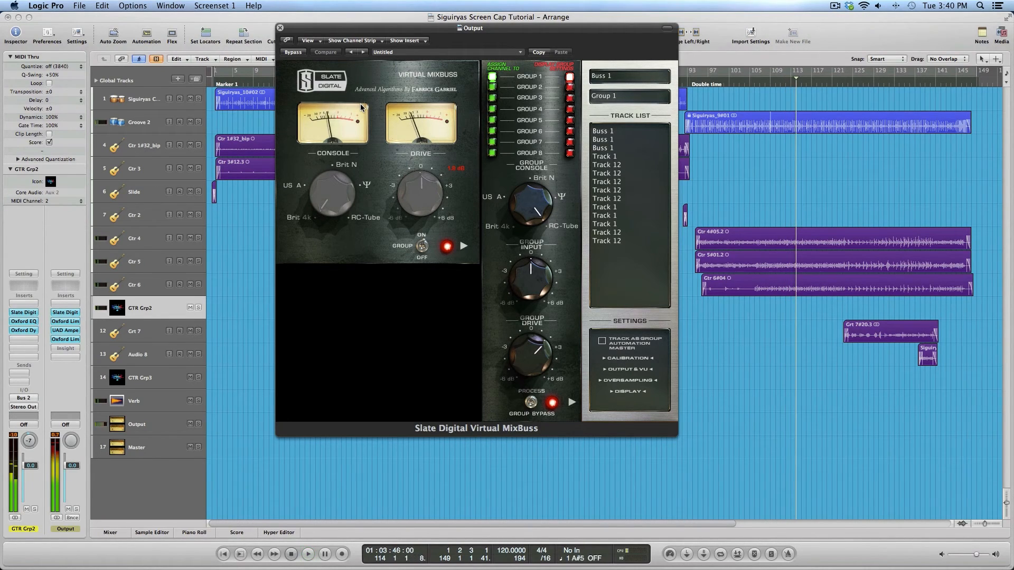
{"action": "left_click", "coordinate": [280, 28]}
View the first Oxford Limiter on the Output channel and compare the mix with it bypassed and active, leaving it active
{"action": "left_click", "coordinate": [69, 322]}
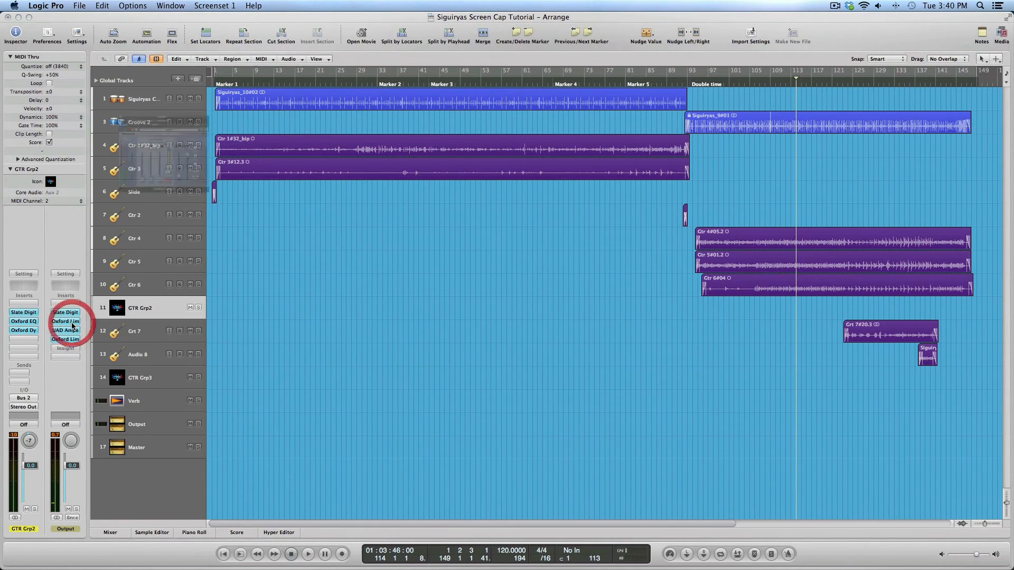
{"action": "left_click_drag", "start_coordinate": [179, 44], "coordinate": [517, 102]}
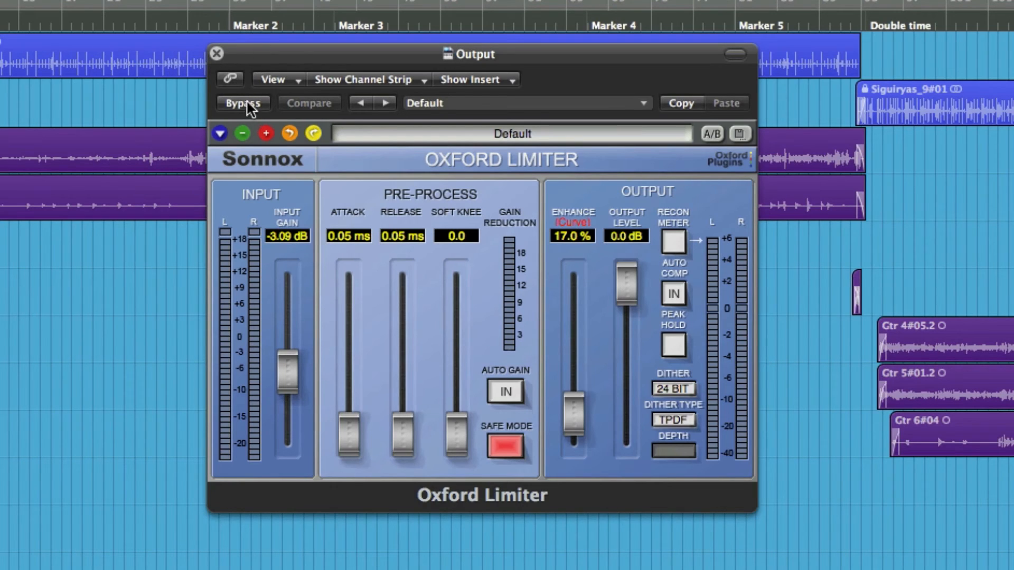
{"action": "key", "text": "space"}
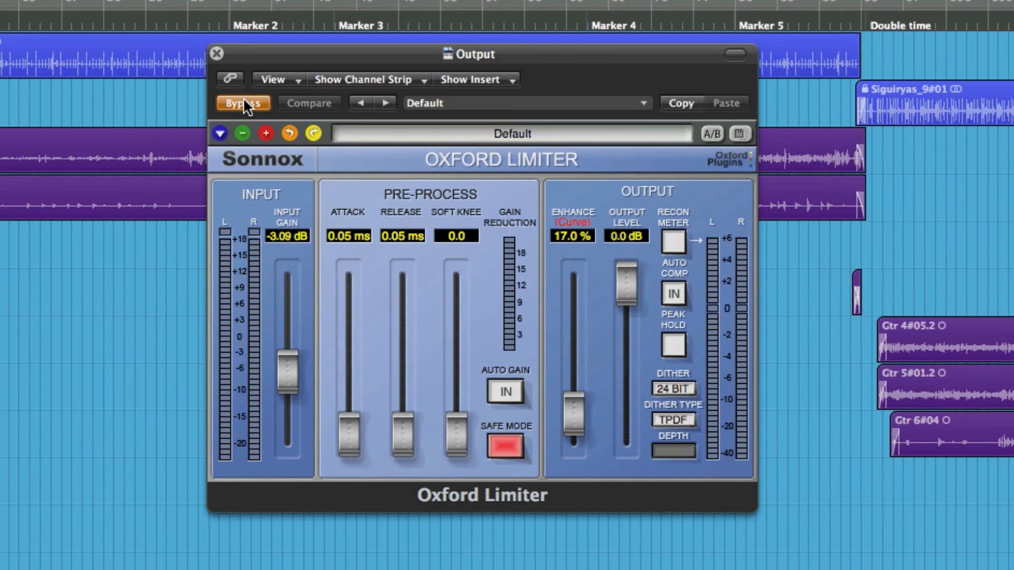
{"action": "left_click", "coordinate": [244, 104]}
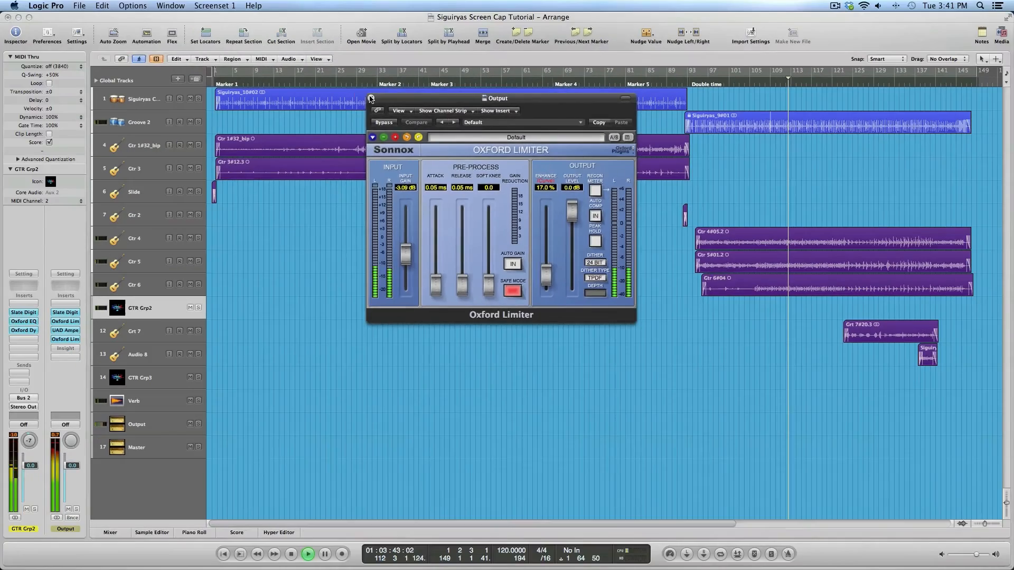
{"action": "left_click", "coordinate": [216, 54]}
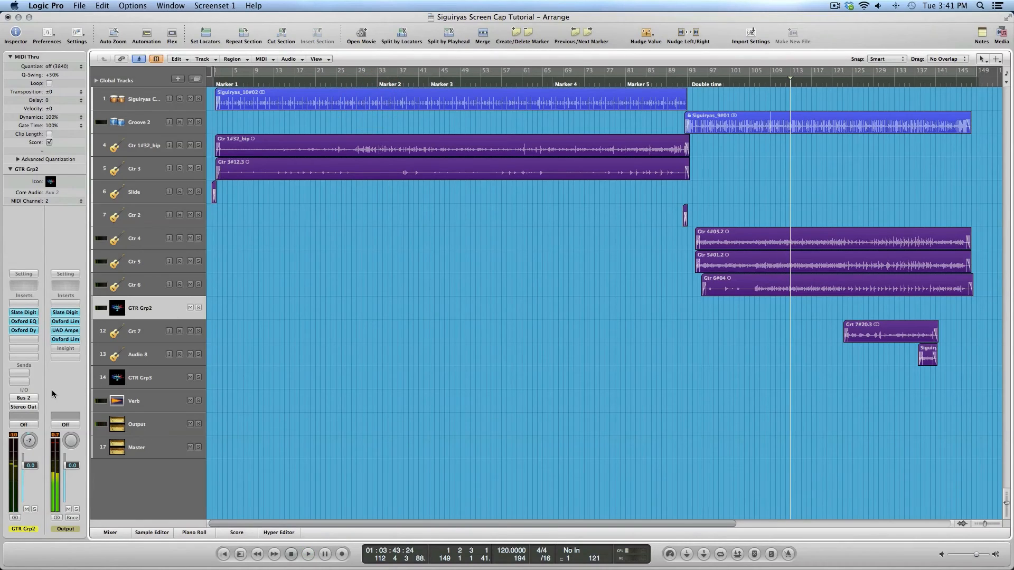
View the UAD Ampex ATR-102 on the Output channel and compare the mix with its power off and on, leaving it on
{"action": "left_click", "coordinate": [65, 330]}
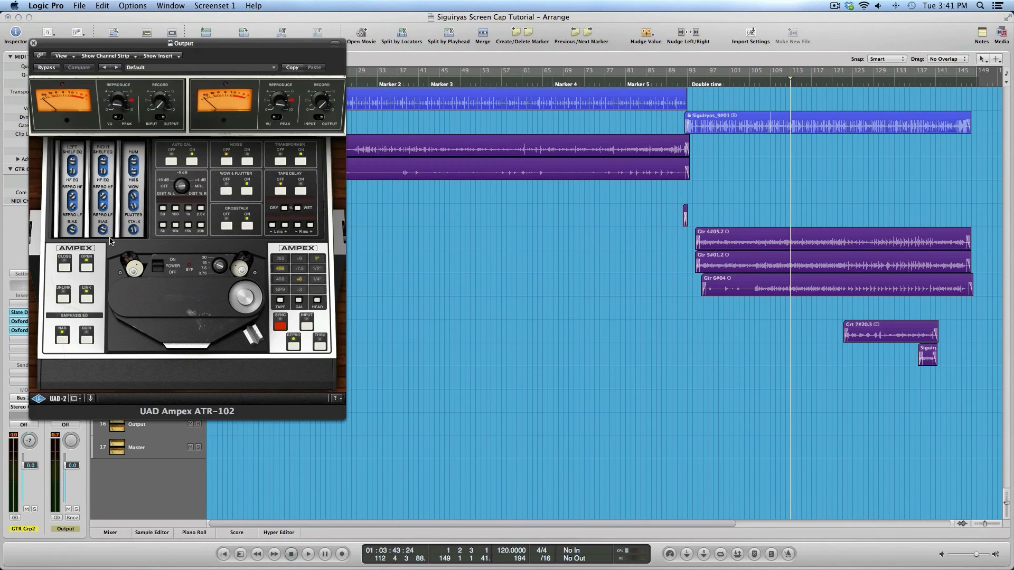
{"action": "left_click_drag", "start_coordinate": [148, 47], "coordinate": [568, 36]}
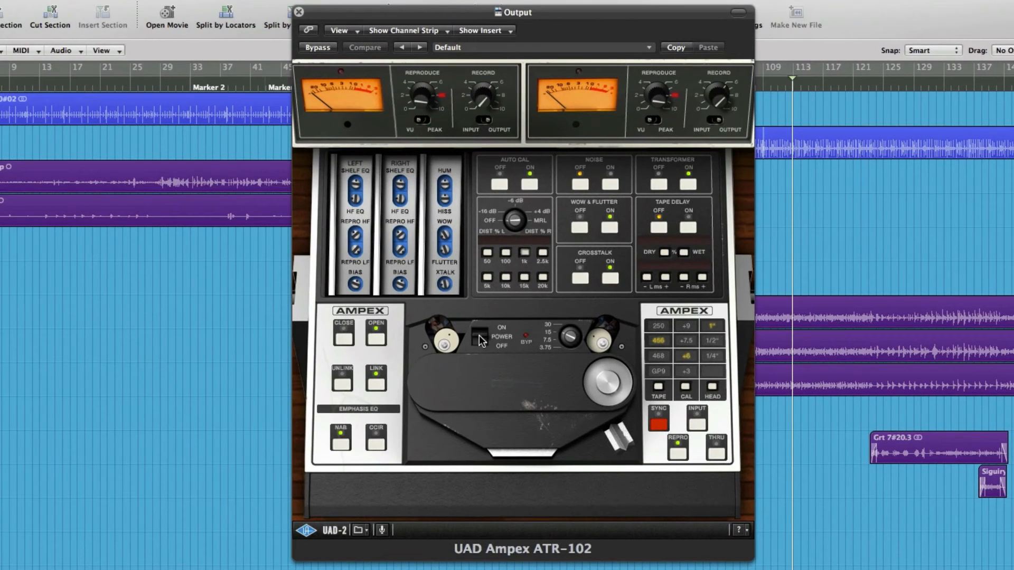
{"action": "left_click_drag", "start_coordinate": [480, 341], "coordinate": [479, 388]}
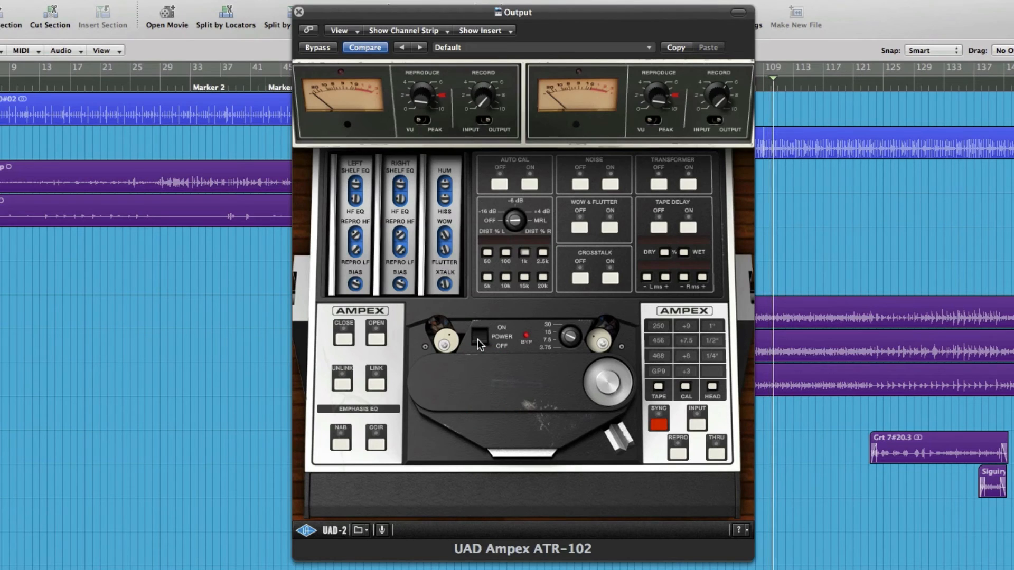
{"action": "left_click_drag", "start_coordinate": [477, 339], "coordinate": [486, 284]}
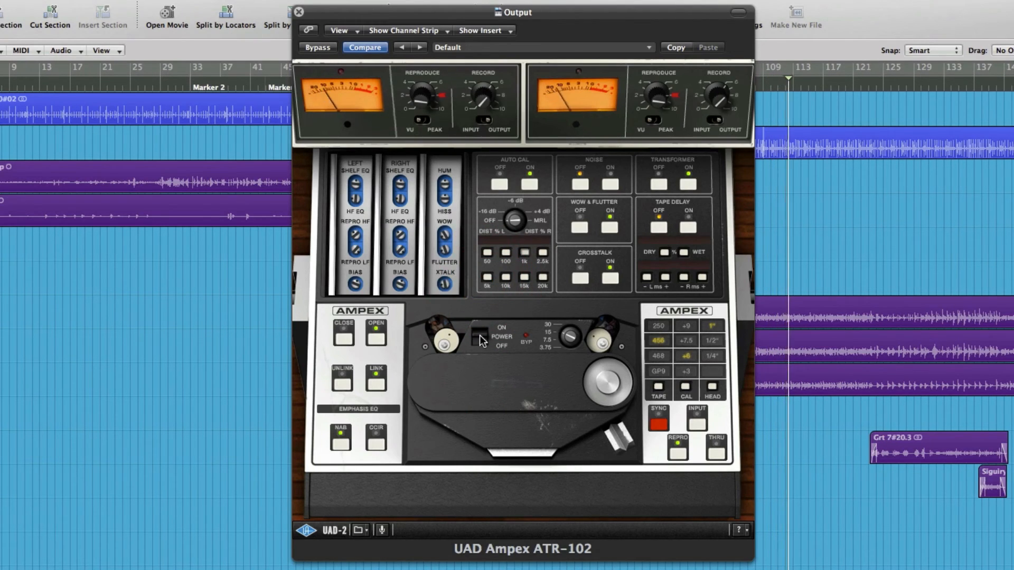
{"action": "left_click_drag", "start_coordinate": [481, 341], "coordinate": [482, 366]}
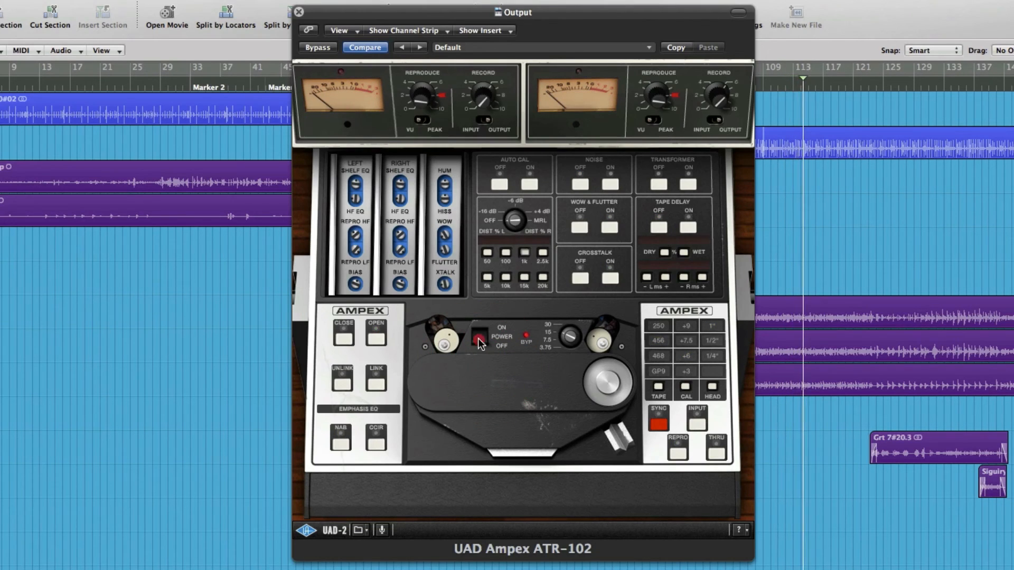
{"action": "left_click_drag", "start_coordinate": [480, 348], "coordinate": [483, 321]}
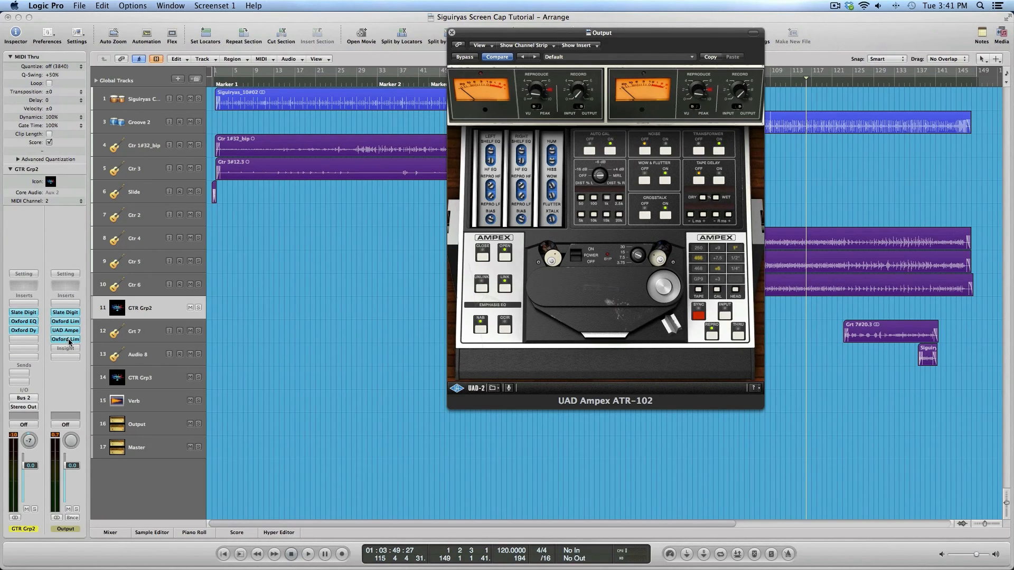
{"action": "left_click", "coordinate": [452, 32]}
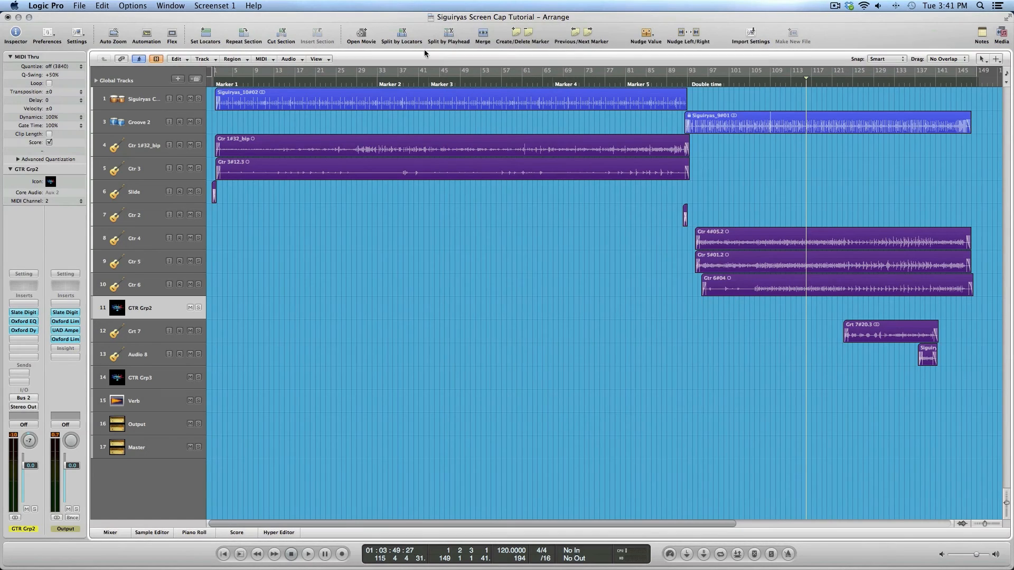
View the last Oxford Limiter on the Output channel and compare the mix with it bypassed and active, leaving it active
{"action": "left_click", "coordinate": [66, 339]}
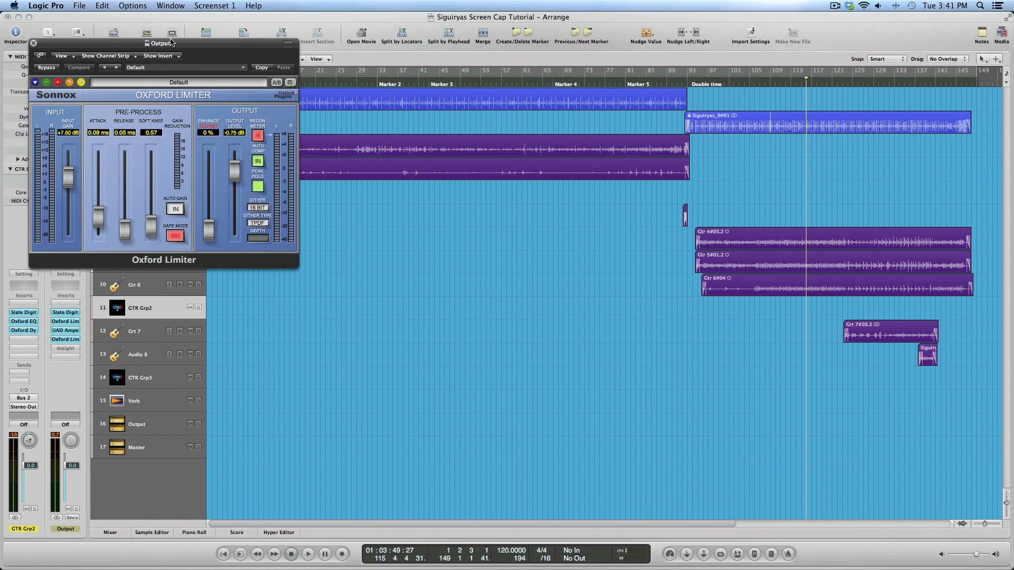
{"action": "left_click_drag", "start_coordinate": [181, 44], "coordinate": [606, 126]}
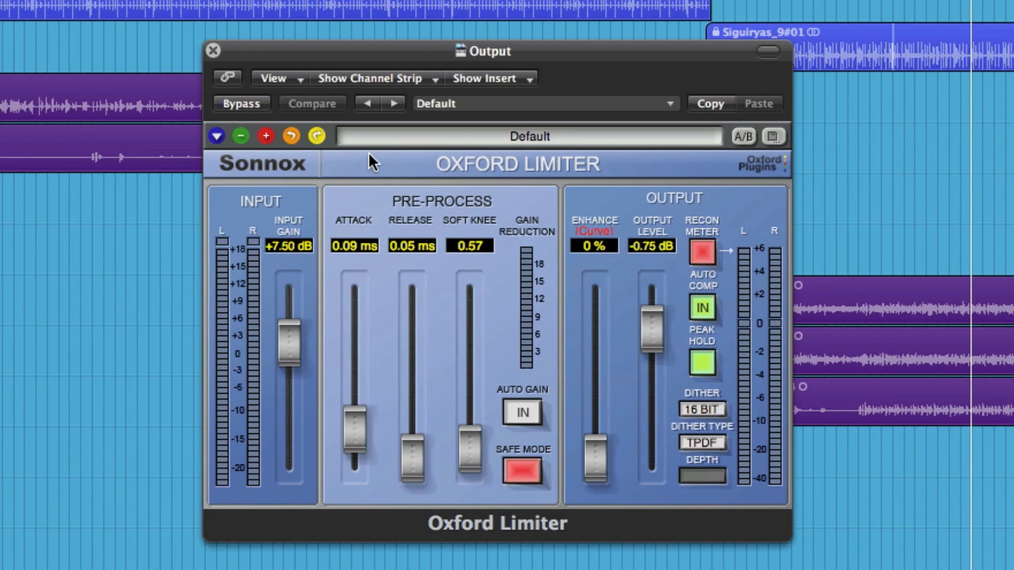
{"action": "left_click", "coordinate": [242, 105]}
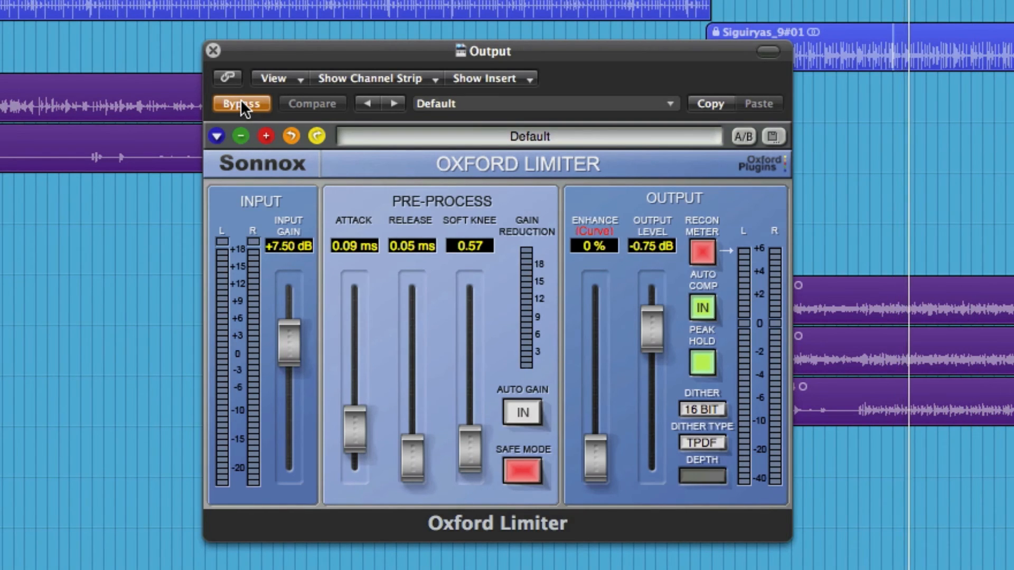
{"action": "left_click", "coordinate": [242, 105]}
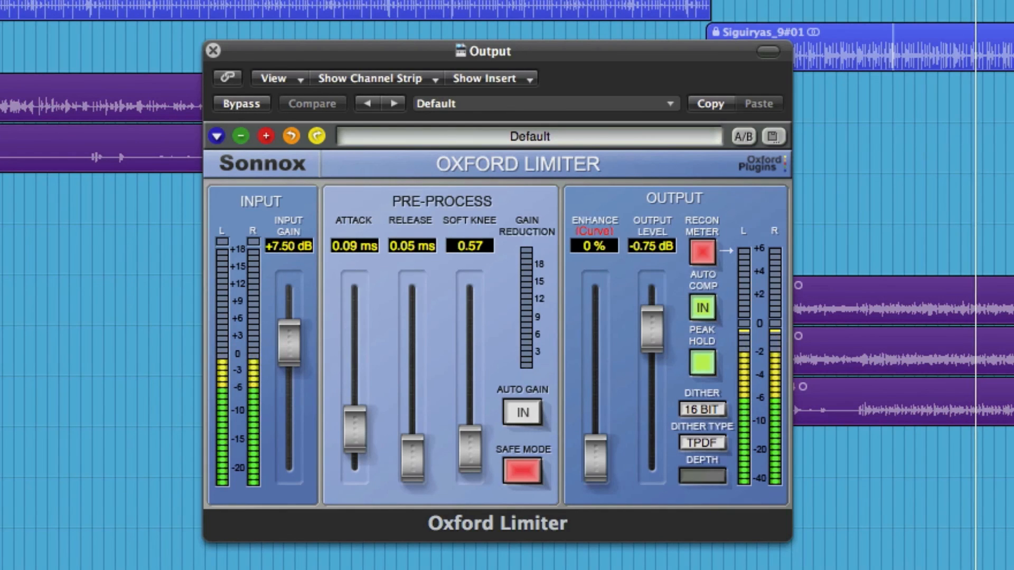
{"action": "key", "text": "space"}
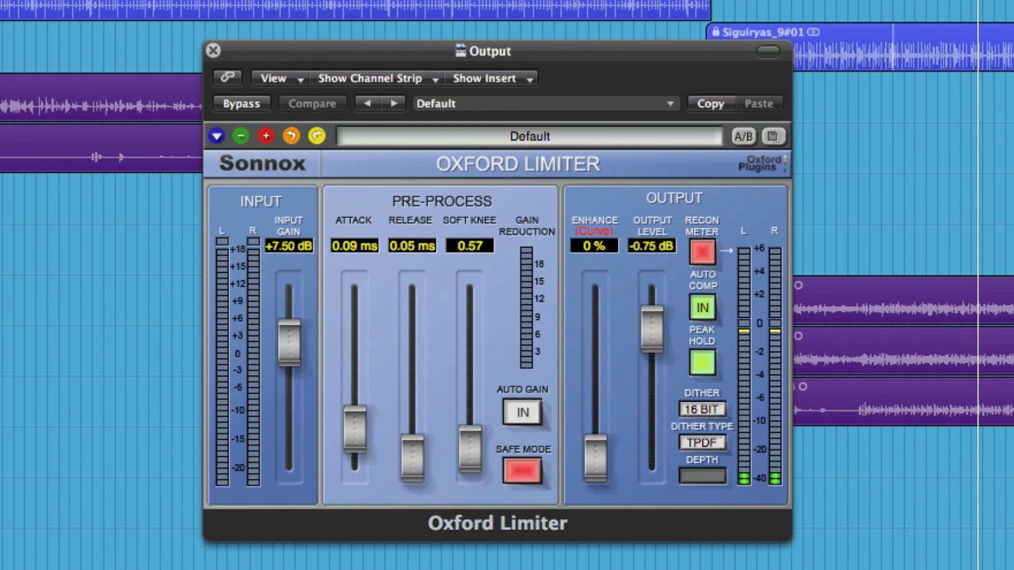
Play the mix from bar 125, close the Oxford Limiter window and return the playhead to the project start
{"action": "key", "text": "space"}
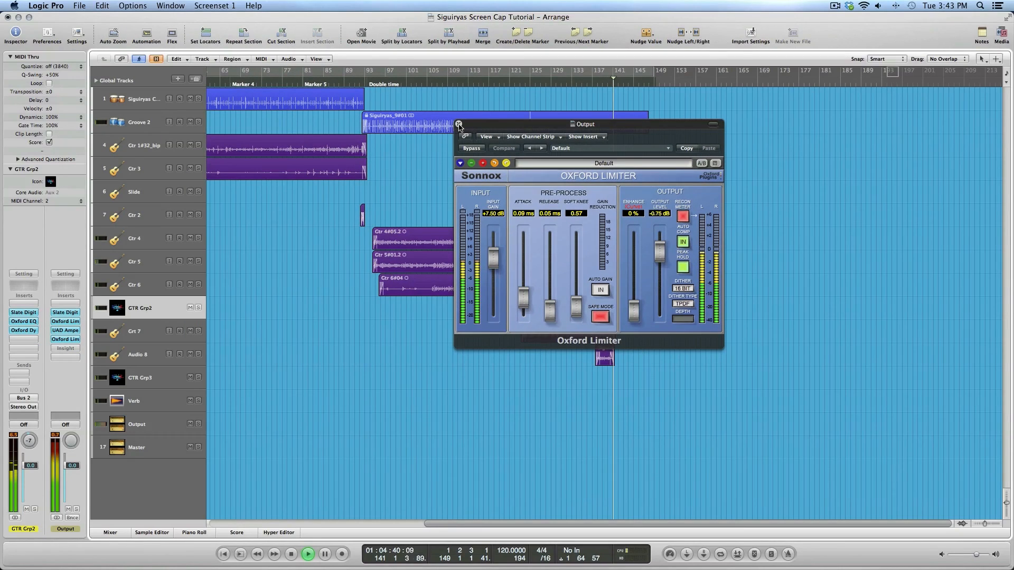
{"action": "left_click", "coordinate": [213, 51]}
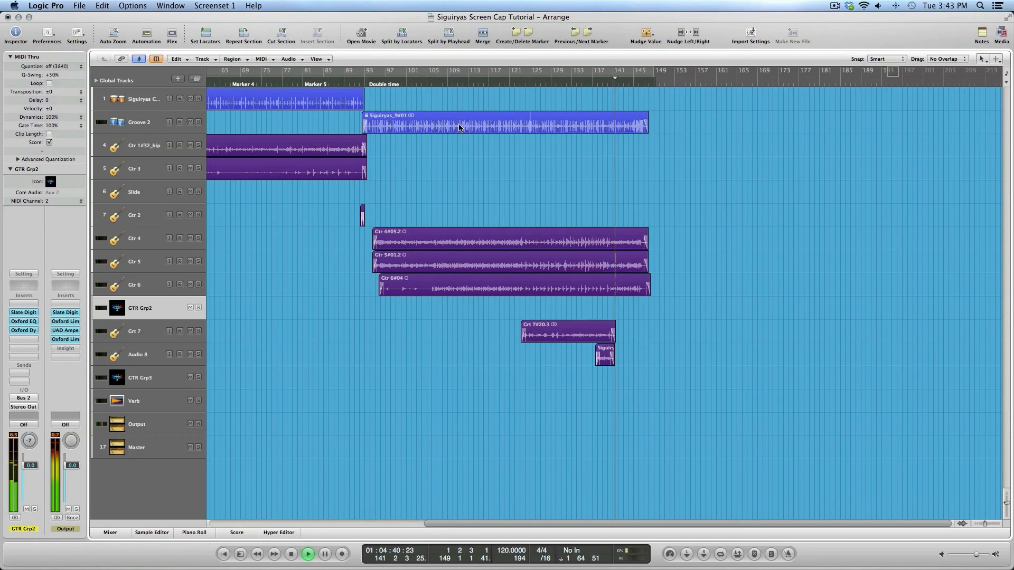
{"action": "key", "text": "space"}
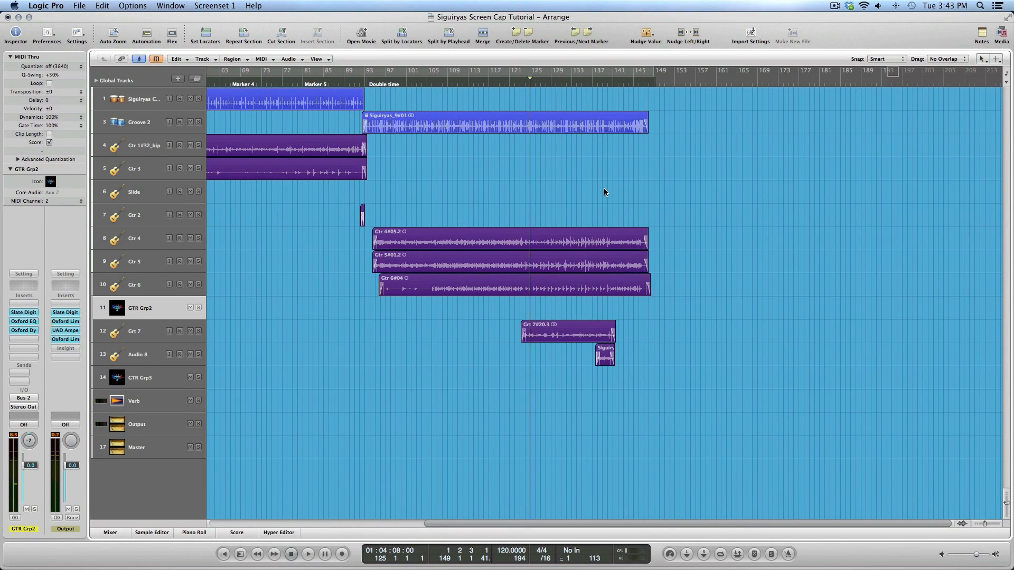
{"action": "key", "text": "Return"}
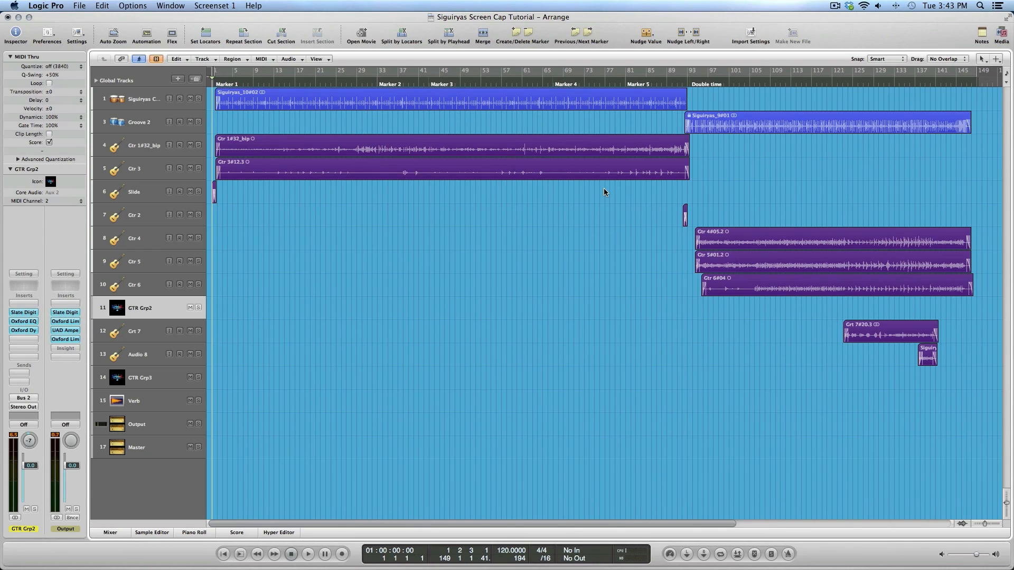